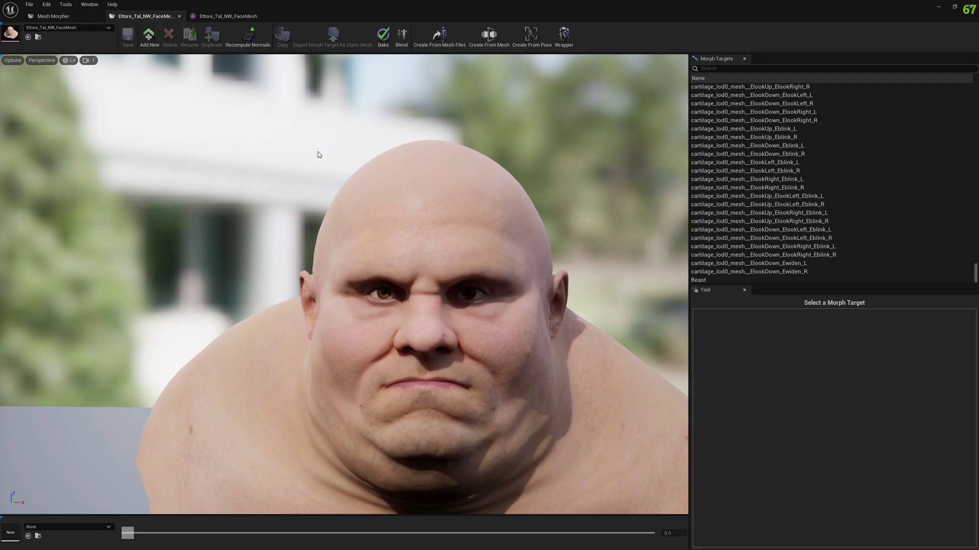
Start creating a morph target from a pose for the face mesh, using mh_arkit_mapping_anim as the pose.
click(531, 34)
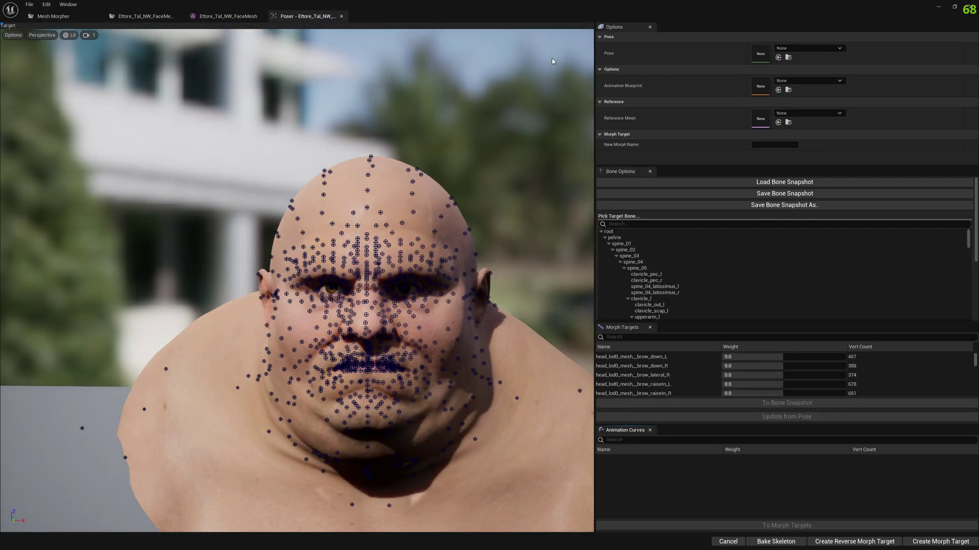
click(806, 48)
text(arkit)
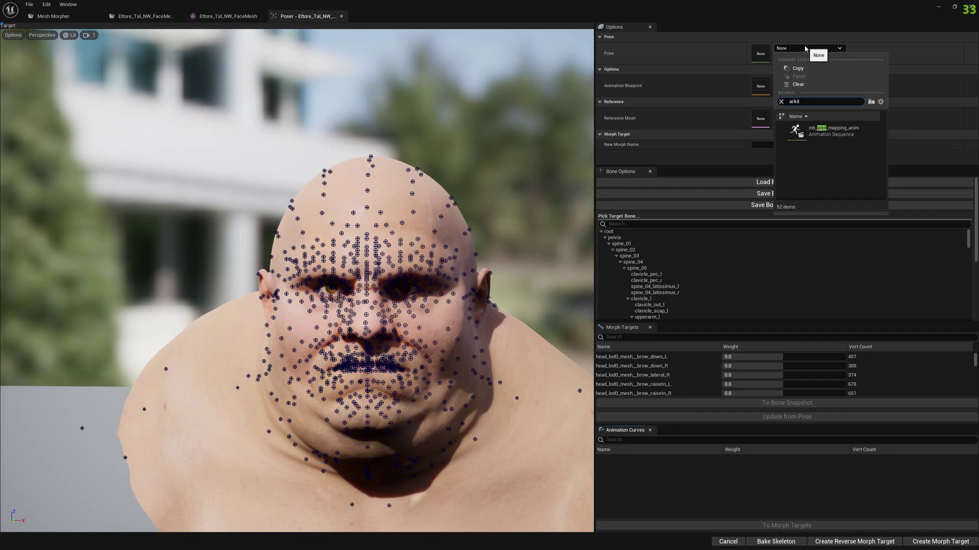
click(839, 137)
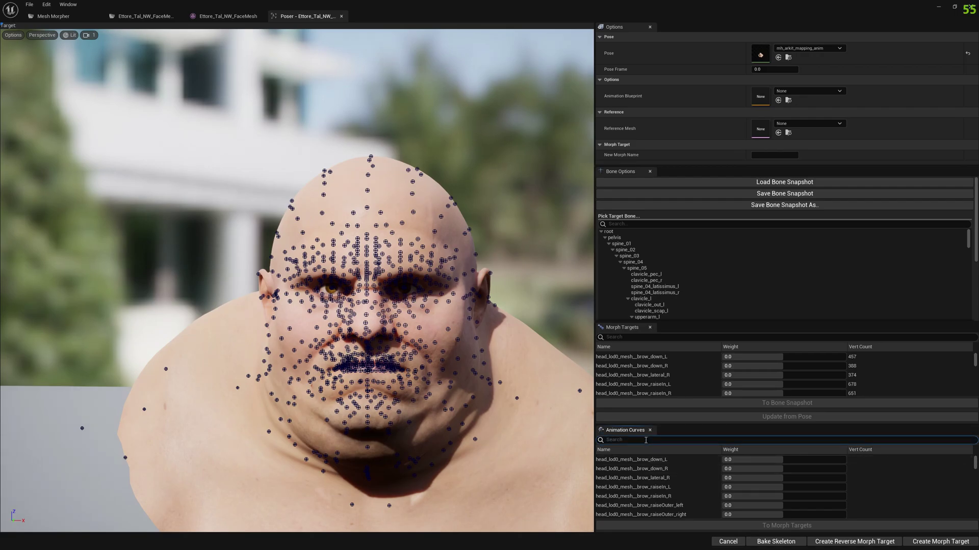
Find the CTRL_expressions_jawOpen animation curve and set its weight to 1.0 to open the character's mouth.
text(jaw)
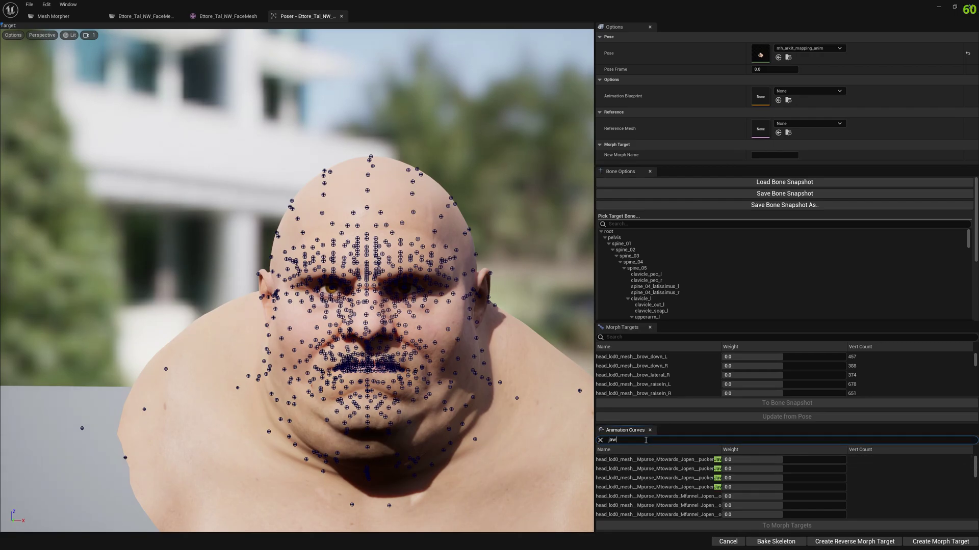
text( open)
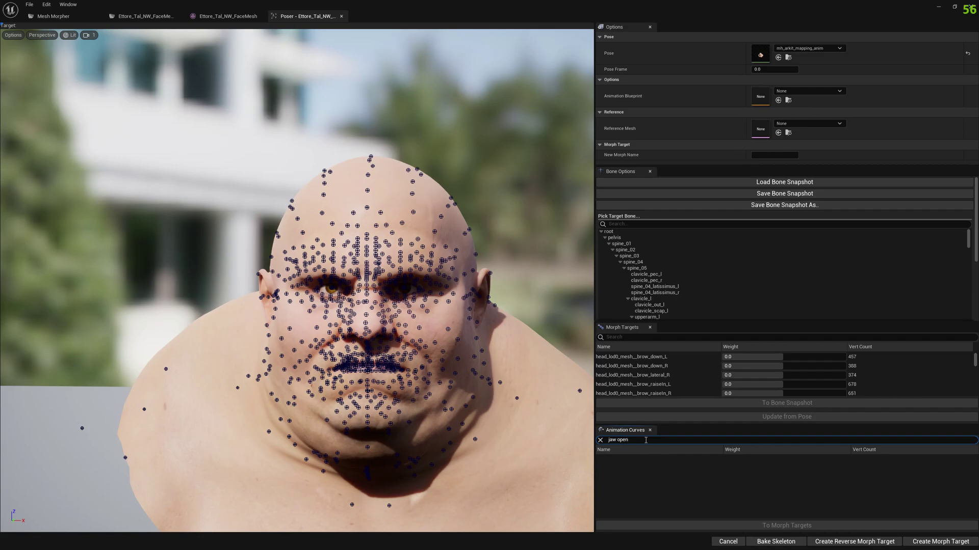
key(ctrl+Left)
key(BackSpace)
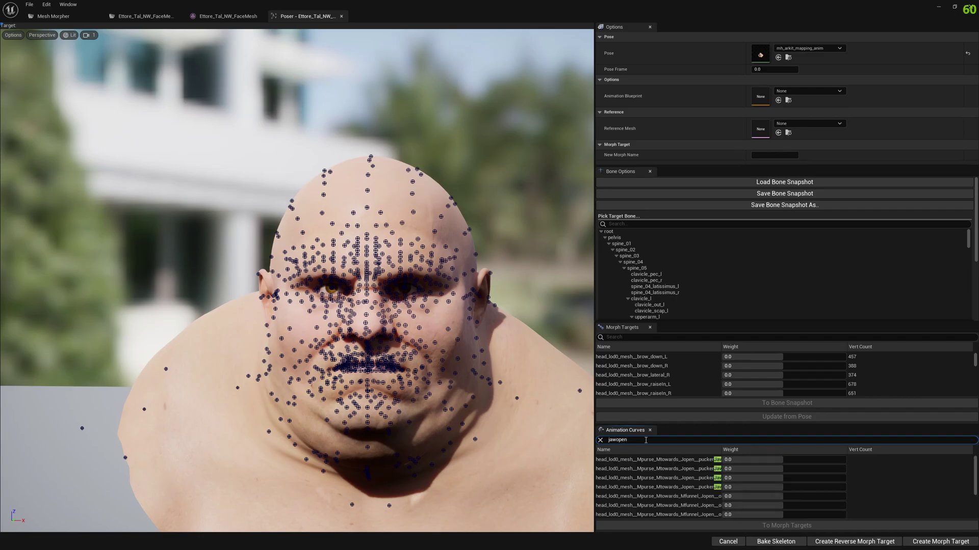
scroll(769, 478, down, 2)
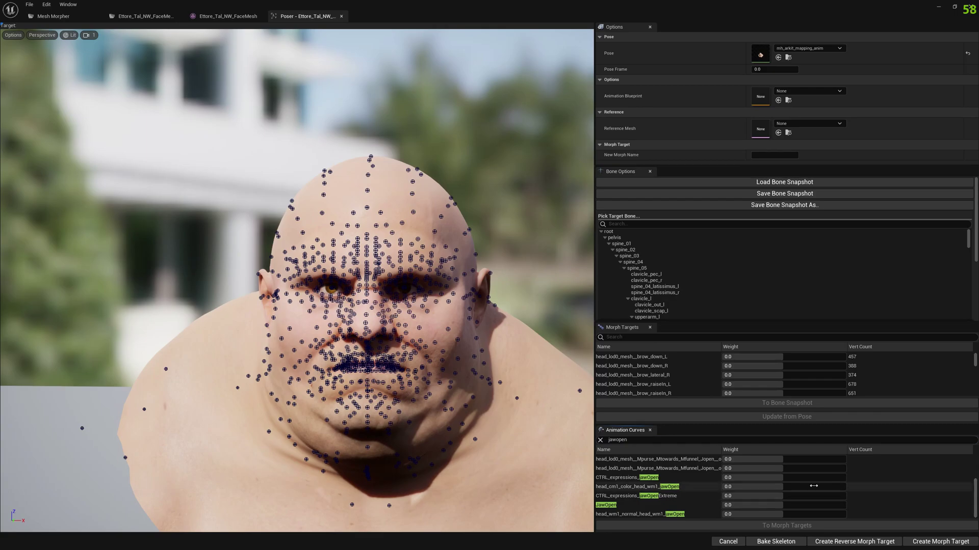
drag(769, 478, 845, 478)
right_drag(439, 326, 411, 392)
right_drag(422, 280, 388, 281)
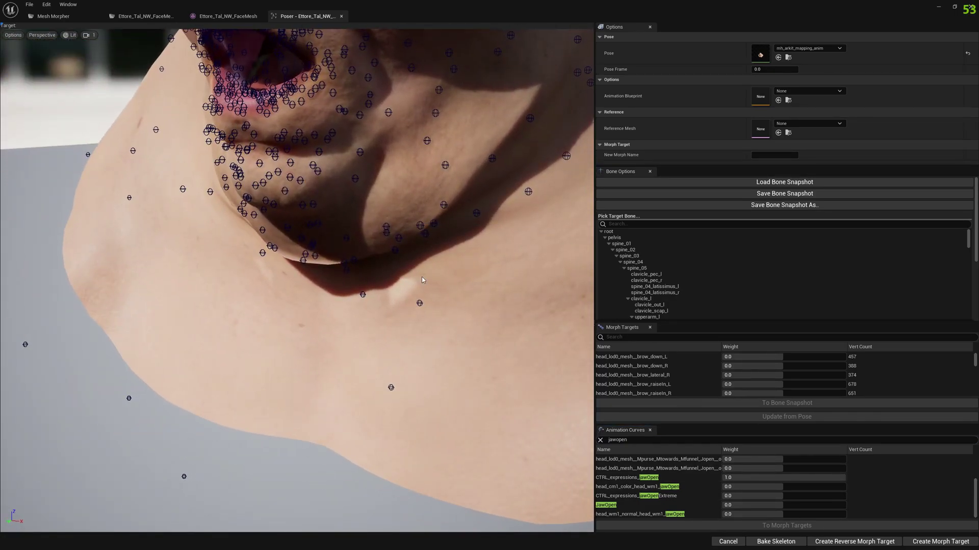
mouse_move(335, 252)
right_down()
mouse_move(388, 255)
mouse_move(350, 242)
mouse_move(326, 253)
right_up()
drag(347, 248, 348, 249)
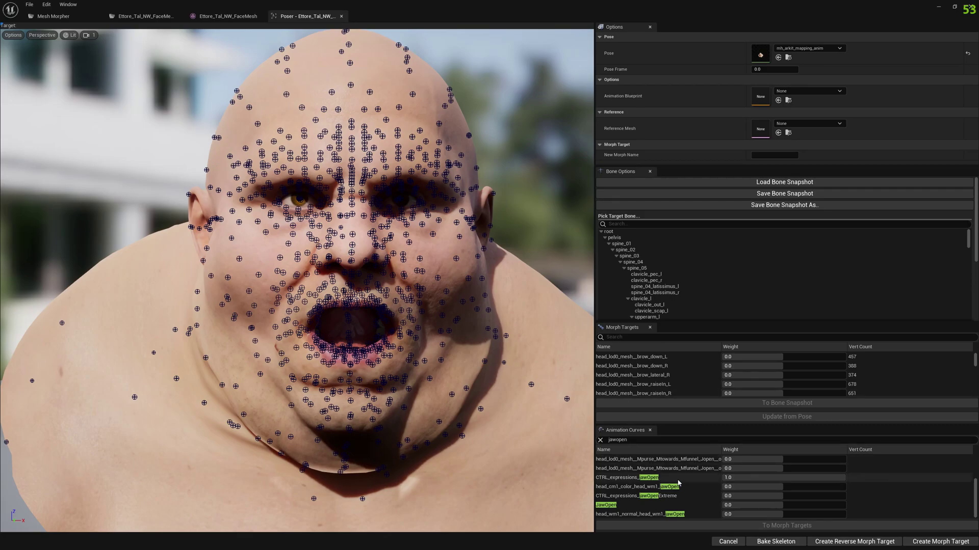
Save the full pose from the root bone as a bone snapshot named BoneSnapshot_JawOpen in the BoneSnapshots folder.
click(774, 197)
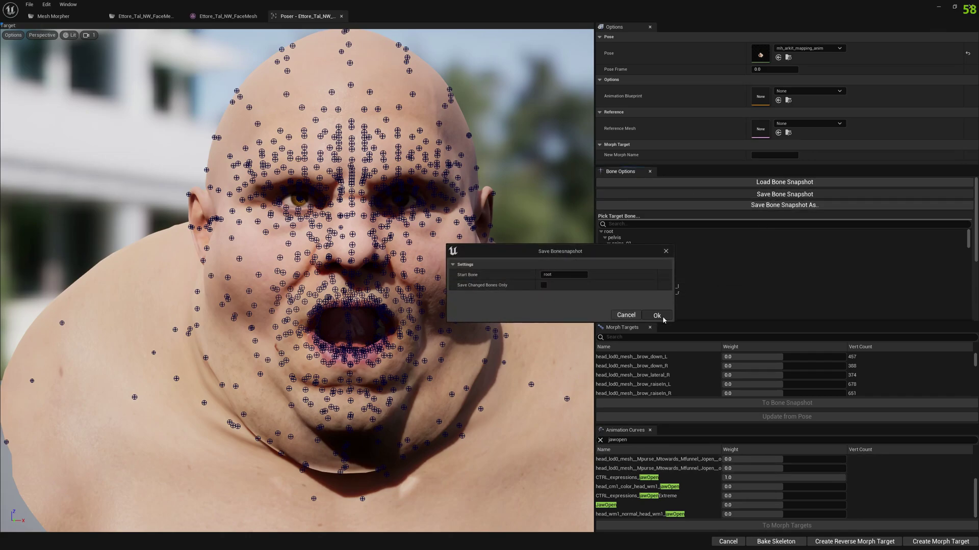
click(657, 314)
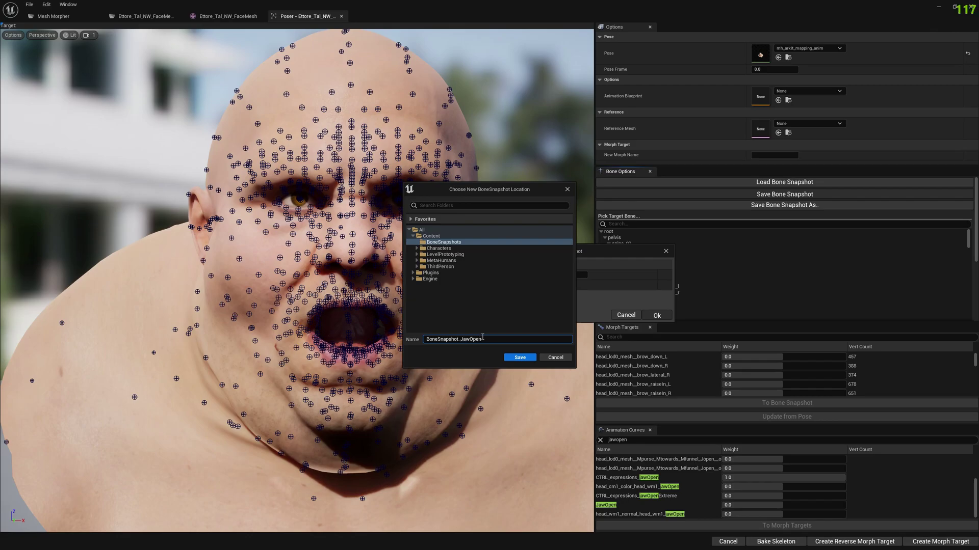
click(519, 358)
click(546, 295)
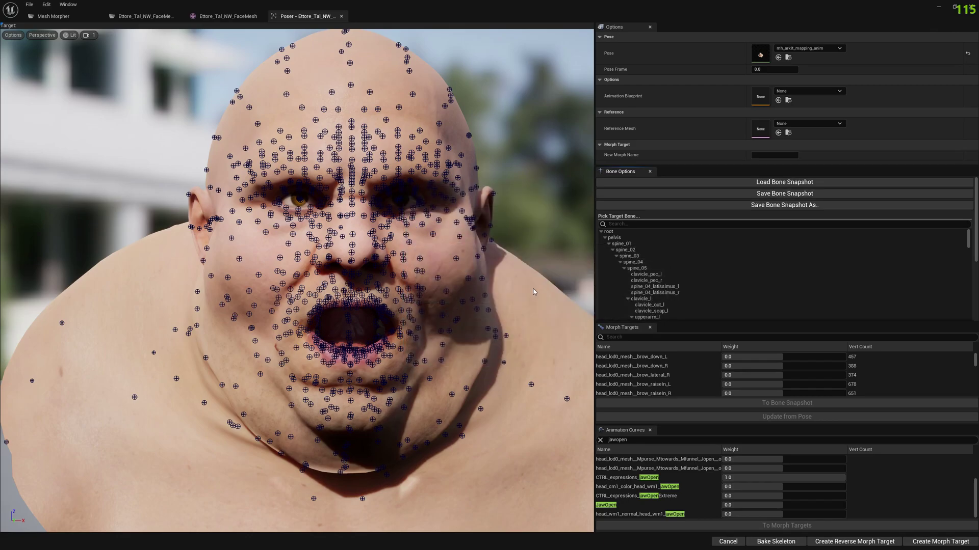
Return to the Ettore_Tal_NW_FaceMesh morph editor and apply the BoneSnapshot_JawOpen snapshot to the mesh.
click(98, 16)
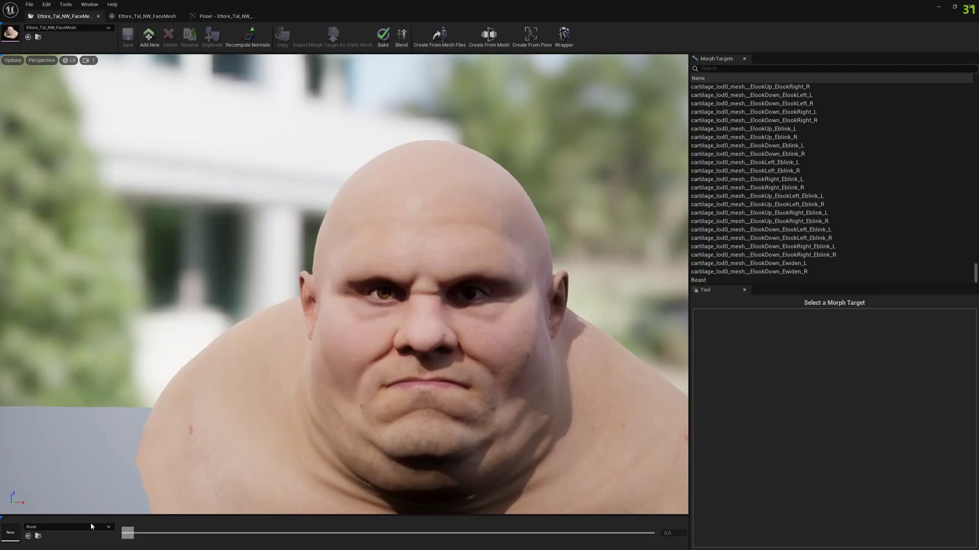
click(92, 528)
text(jaw)
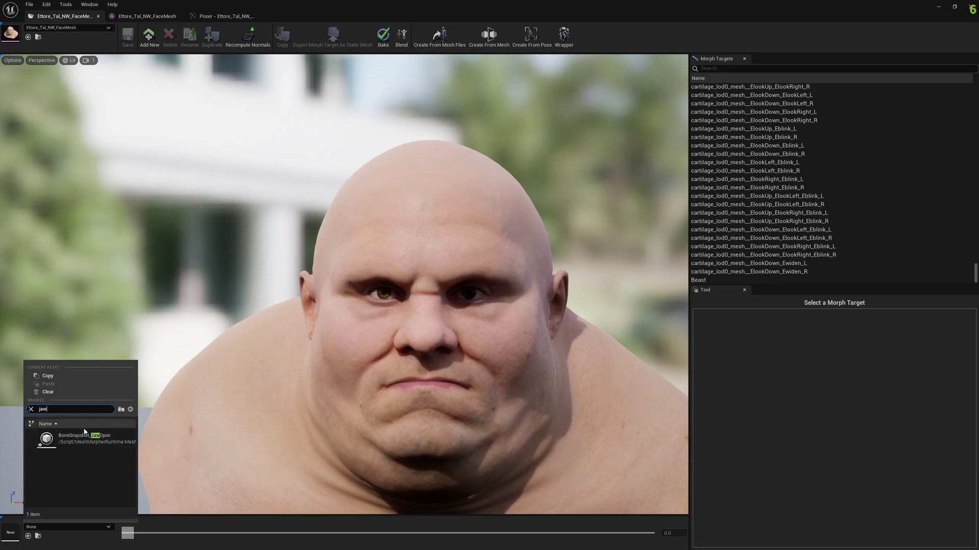
click(84, 436)
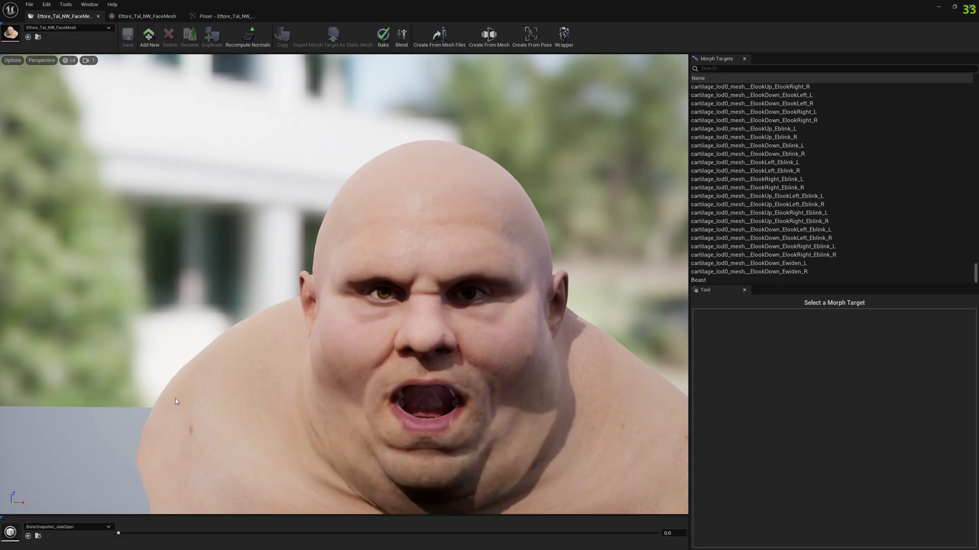
right_drag(372, 396, 392, 442)
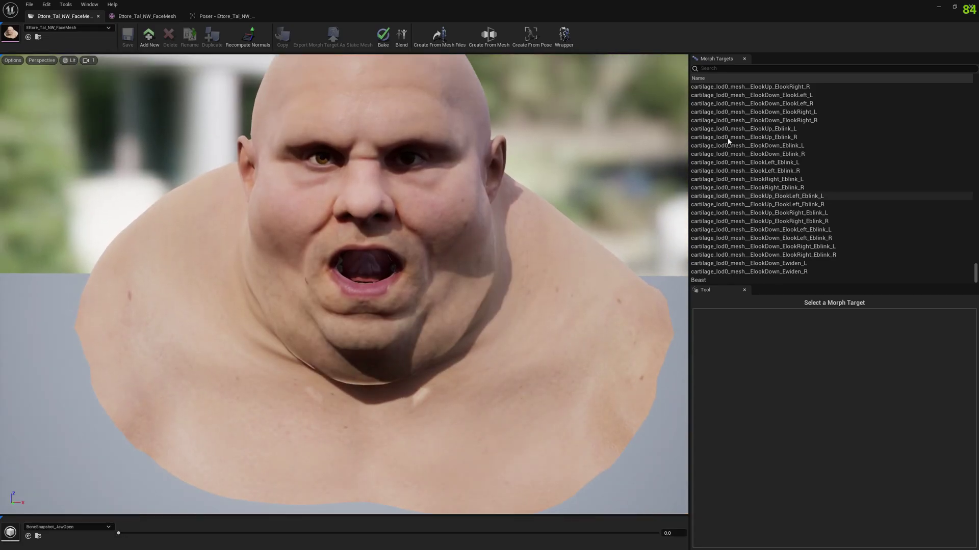
Export the head_lod0_mesh__jaw_open morph target as an OBJ file named jawOpen_corrective in the Beast folder.
click(749, 70)
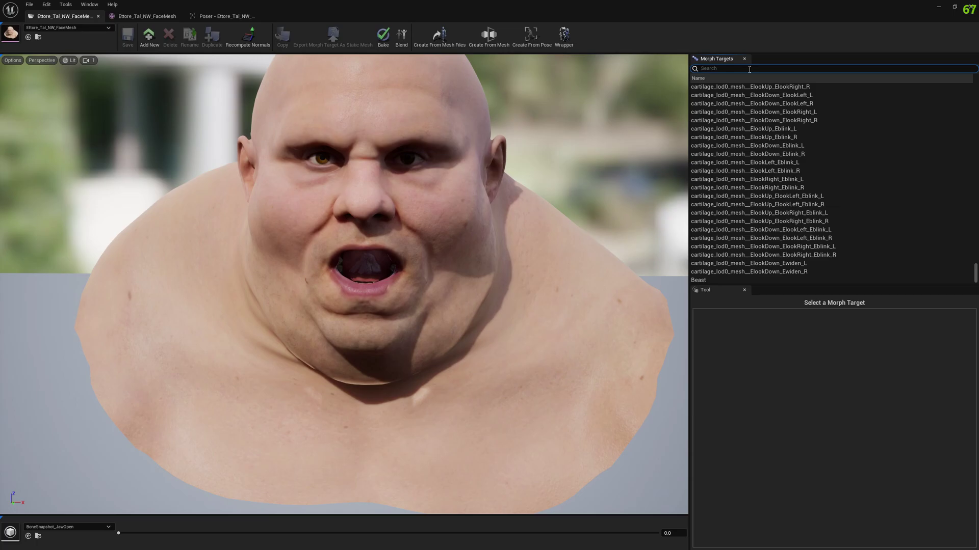
text(jaw)
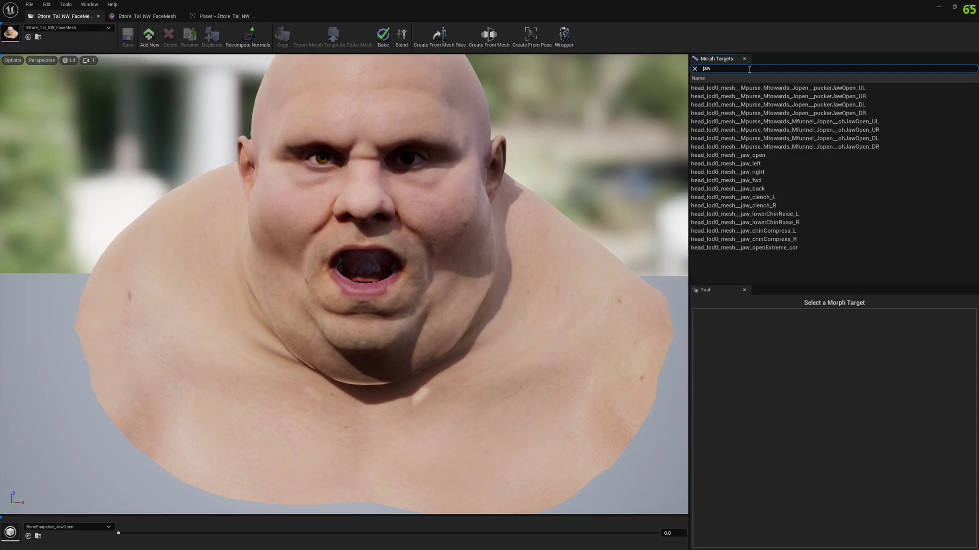
right_click(754, 156)
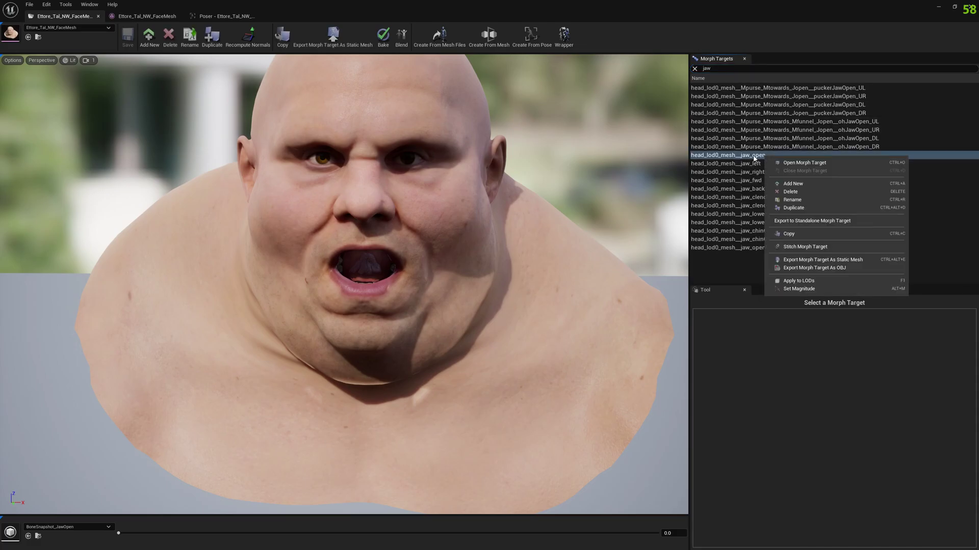
click(813, 268)
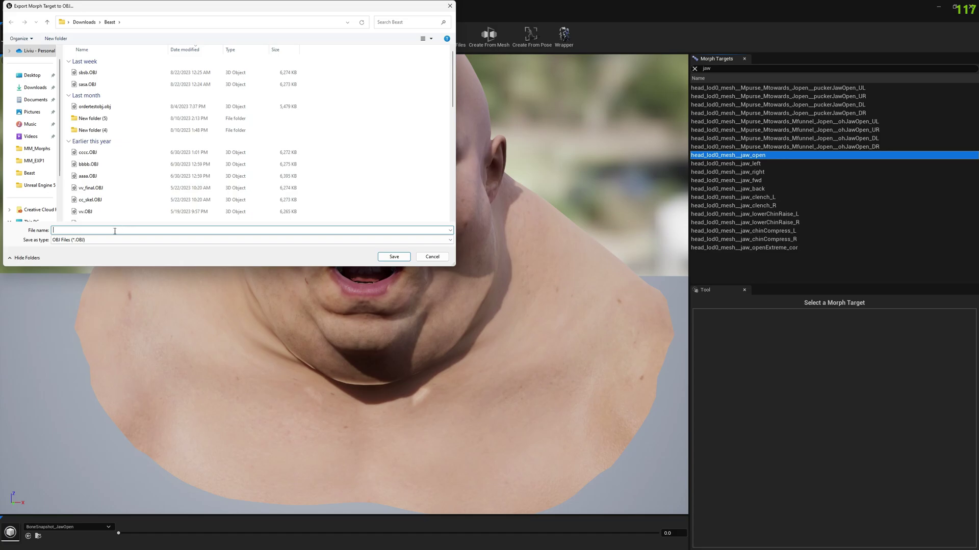
text(jawOpen_corrective)
click(394, 257)
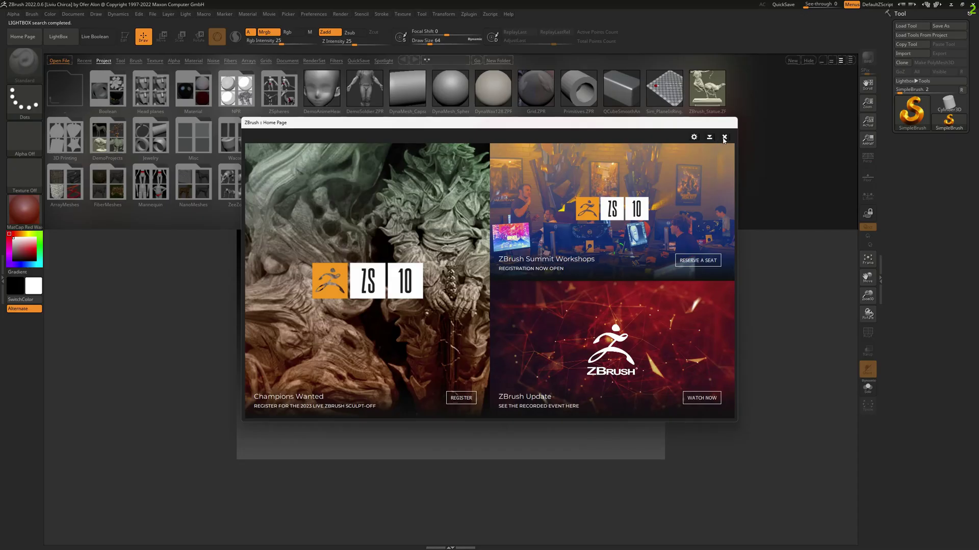
In ZBrush, dismiss the startup content, import jawOpen_corrective.OBJ and place the head on the canvas in Edit mode.
click(721, 142)
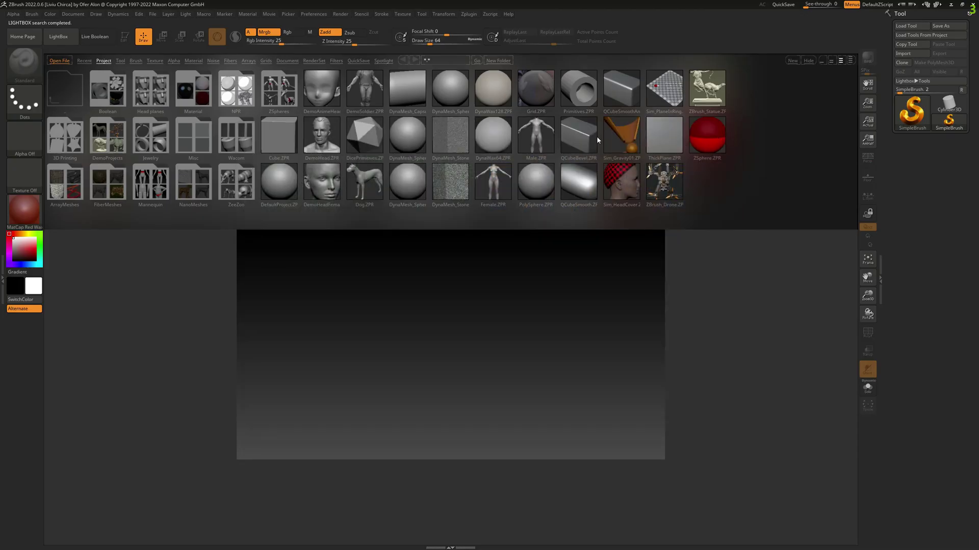
click(56, 36)
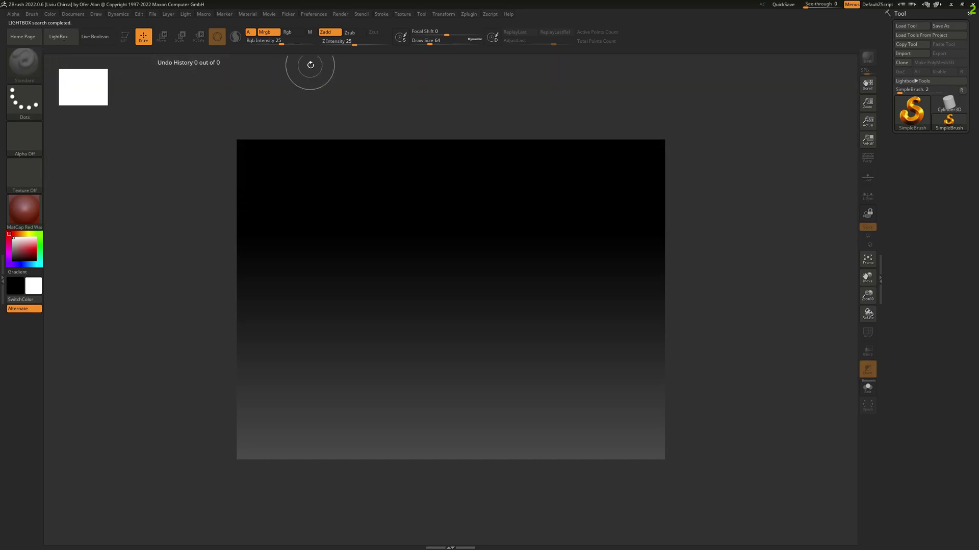
click(904, 53)
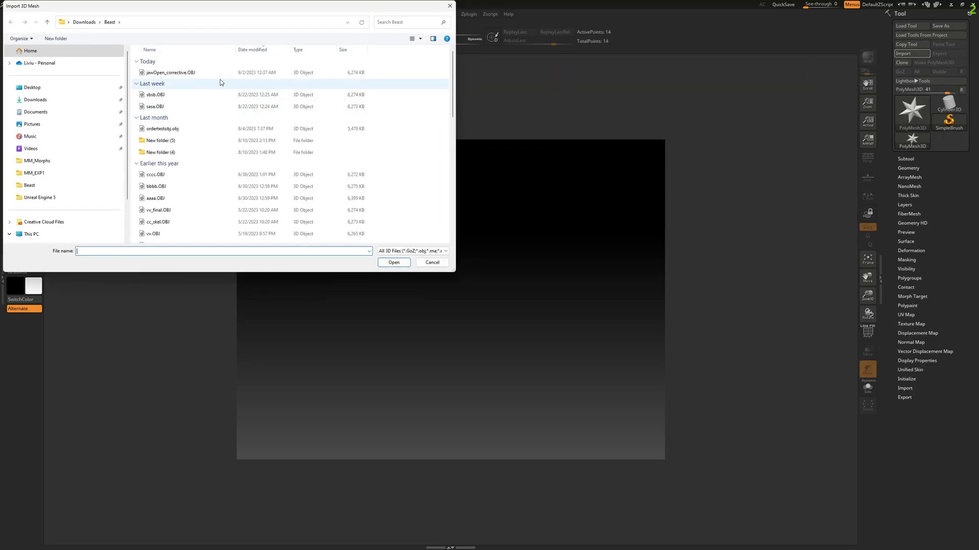
click(194, 74)
click(393, 263)
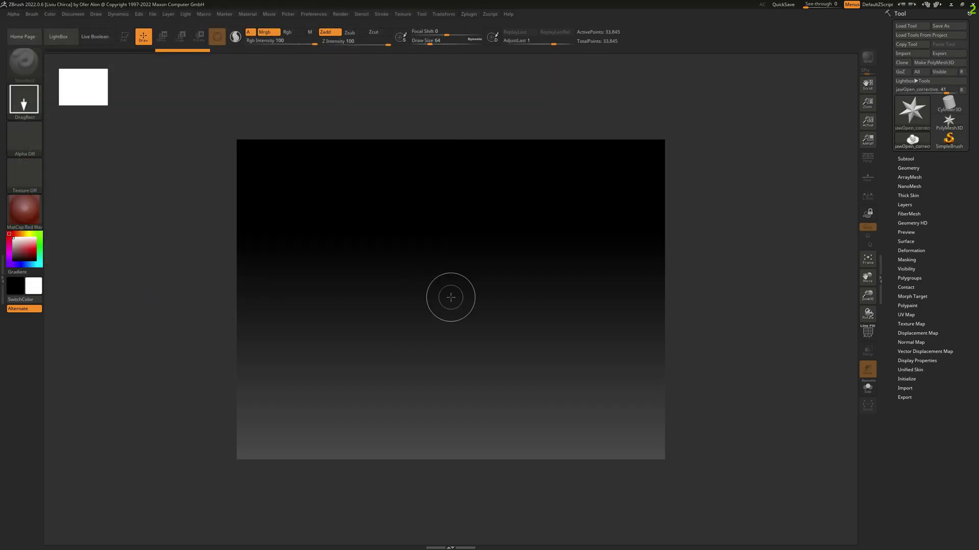
drag(425, 430, 429, 487)
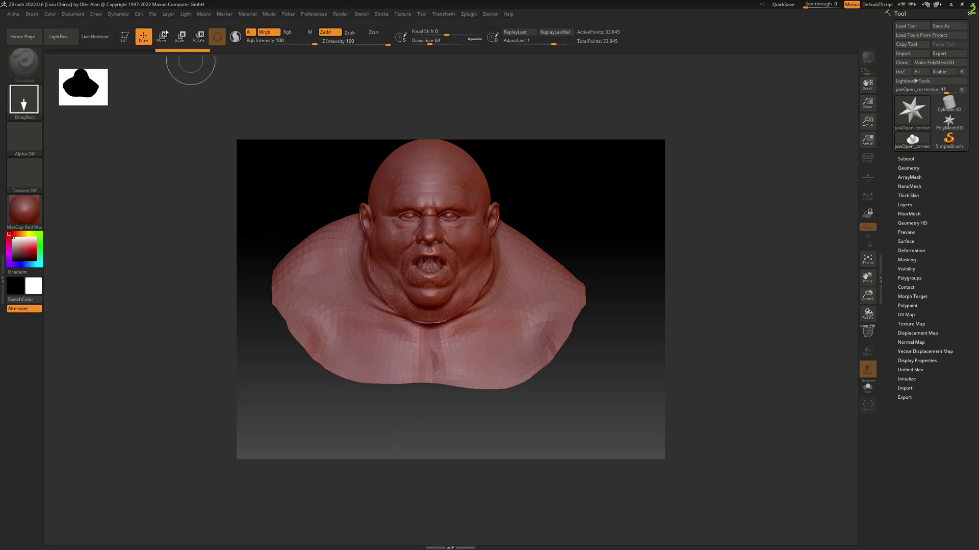
key(t)
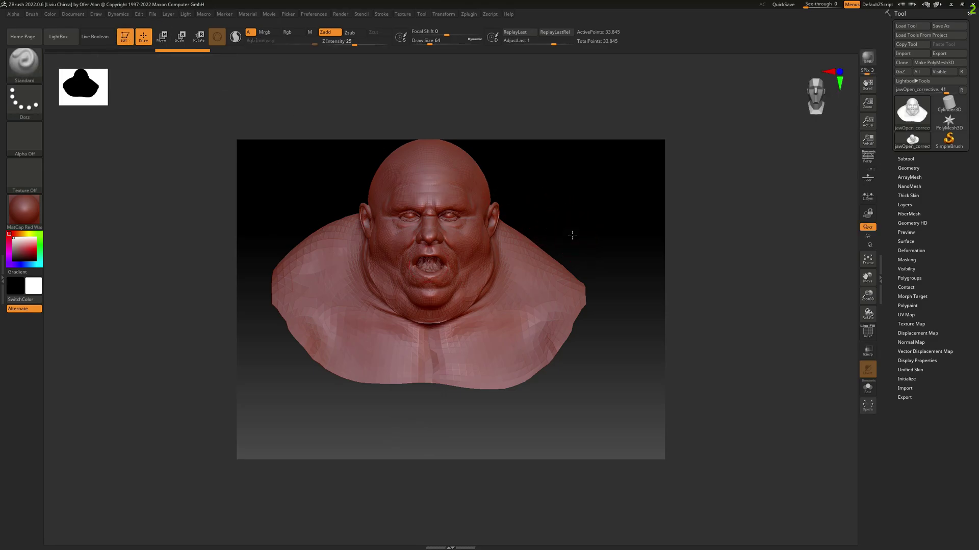
Smooth the deep fold where the jaw and double chin meet the neck on the open-mouthed head.
alt+right_drag(570, 234, 568, 254)
mouse_move(567, 255)
alt+mouse_down()
mouse_move(555, 254)
mouse_move(564, 255)
alt+mouse_up()
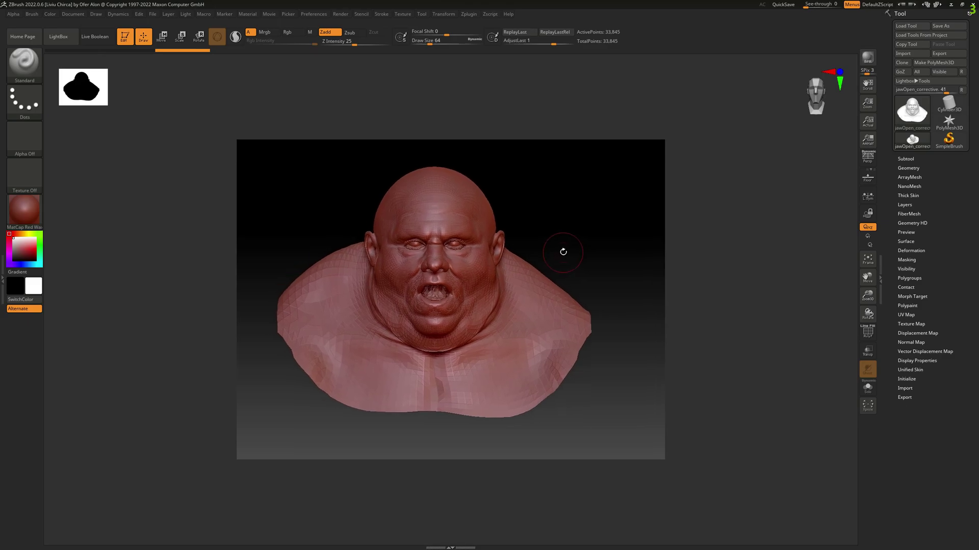
key(shift)
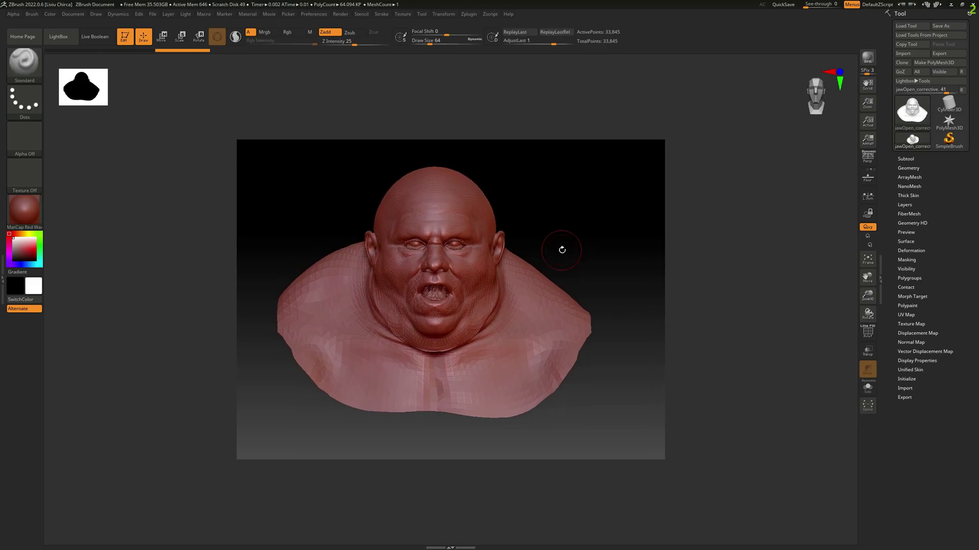
mouse_move(500, 304)
shift+mouse_down()
mouse_move(446, 349)
mouse_move(386, 329)
mouse_move(375, 301)
mouse_move(409, 338)
mouse_move(449, 352)
mouse_move(482, 327)
mouse_move(497, 329)
shift+mouse_up()
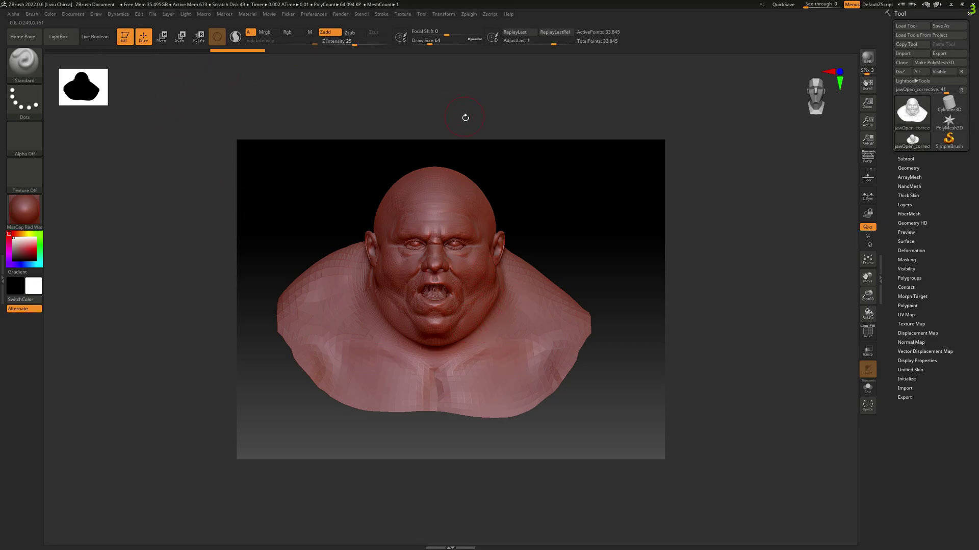
Export the smoothed head as jawOpen_corrective_modified.OBJ in the Beast folder and switch back to Unreal Engine.
click(947, 55)
click(104, 72)
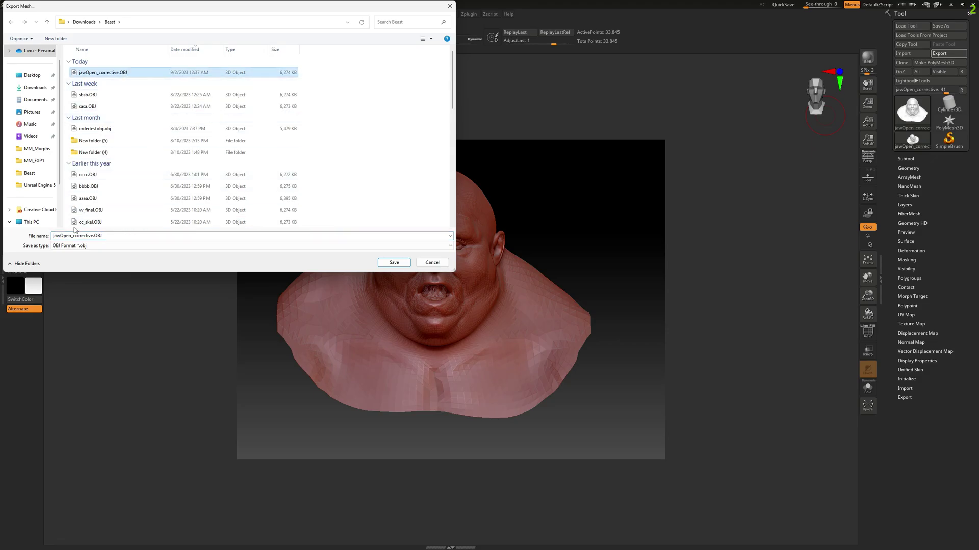
click(93, 236)
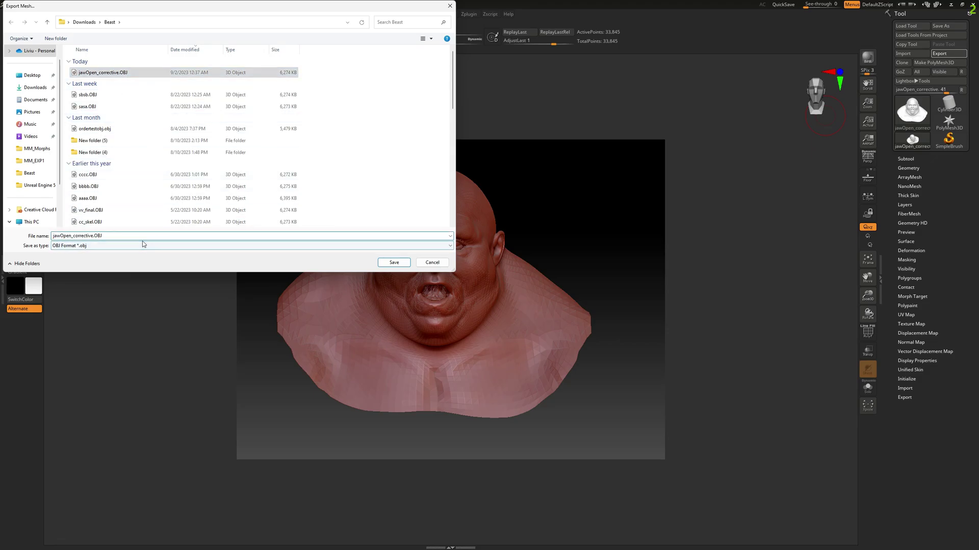
text(_m)
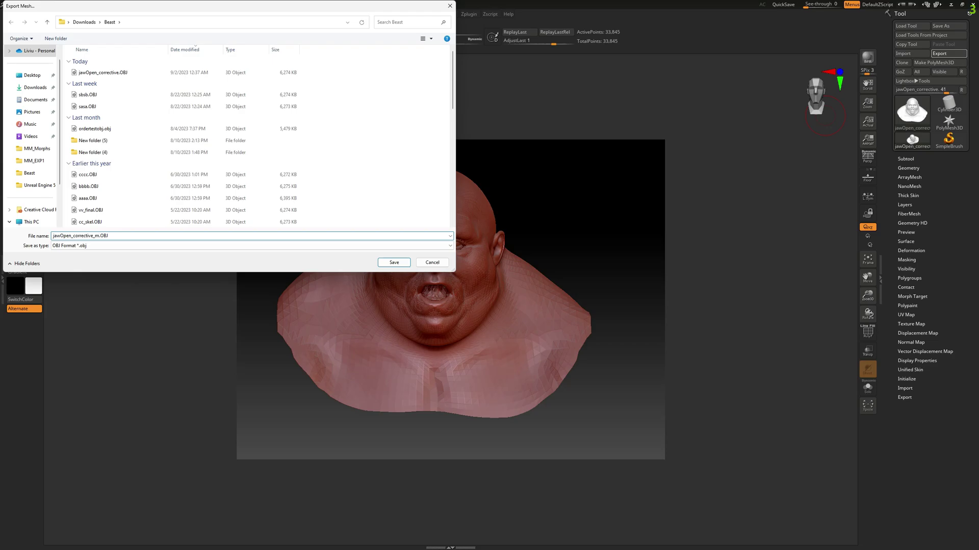
text(odified)
click(385, 265)
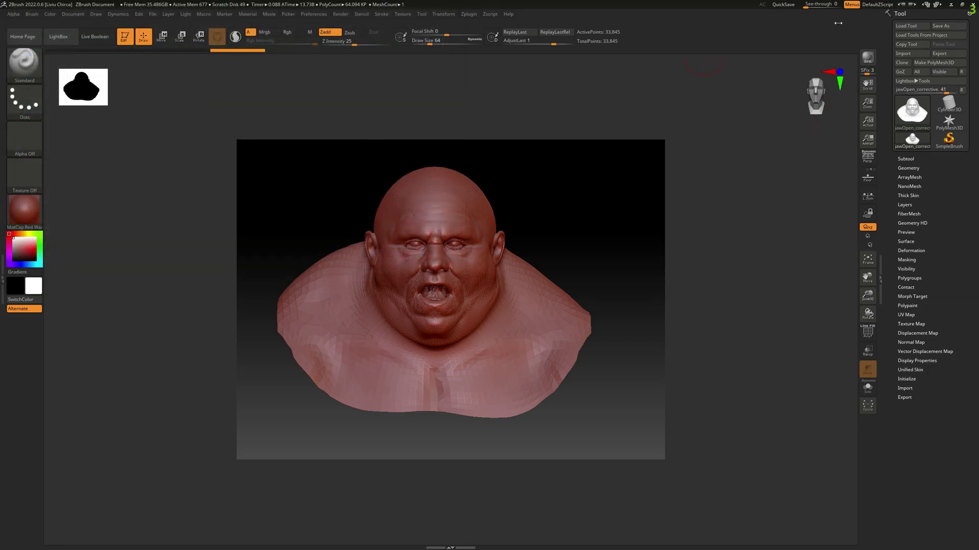
click(952, 5)
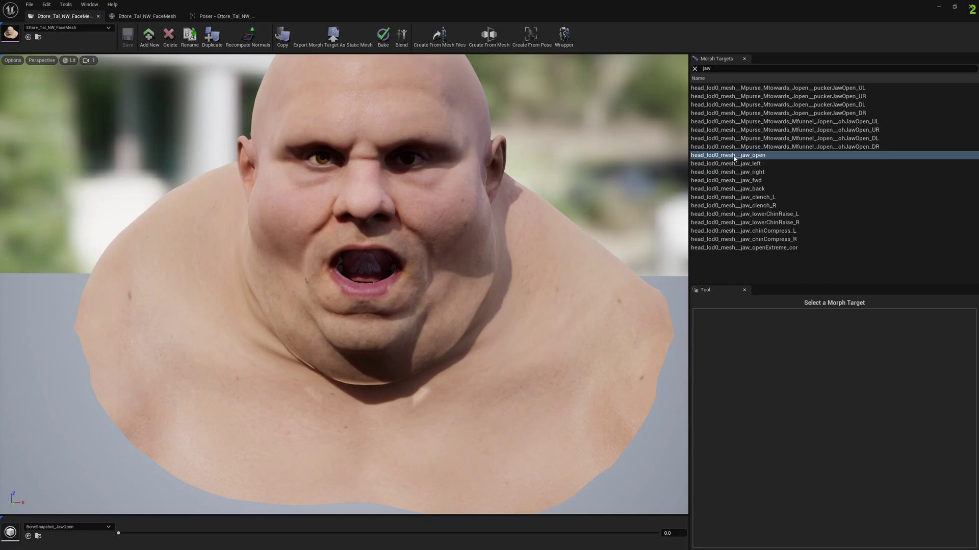
Copy the full name of the head_lod0_mesh__jaw_open morph target from its rename dialog and cancel the rename.
right_click(755, 159)
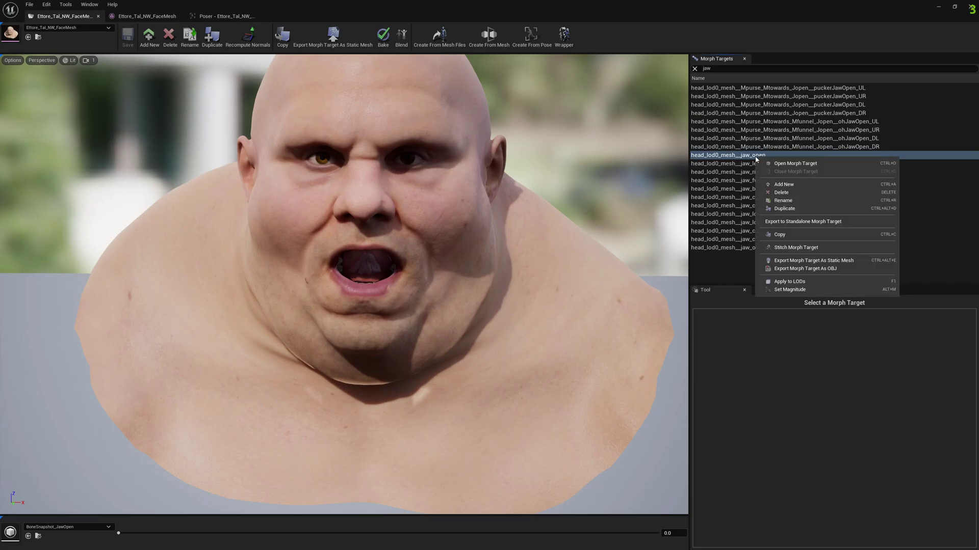
click(774, 200)
key(ctrl+a)
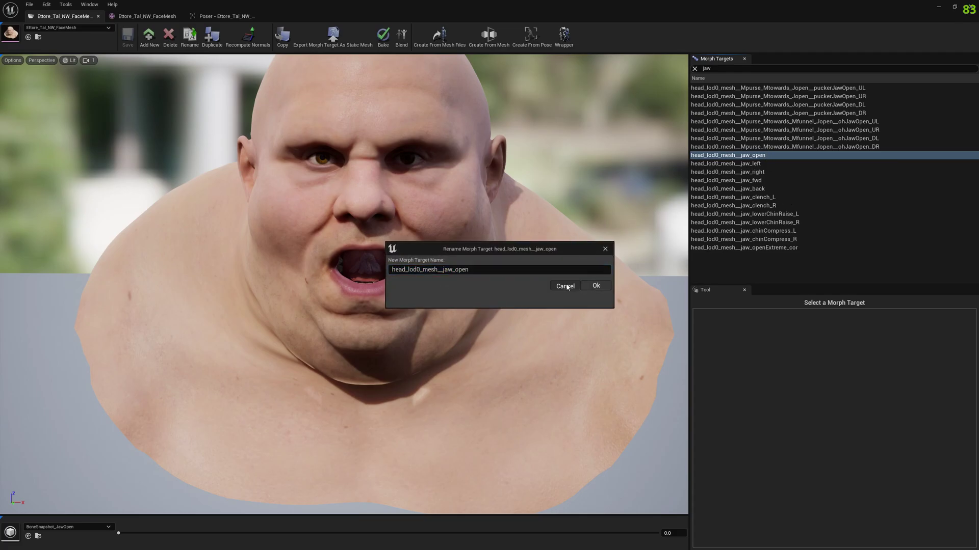
click(602, 285)
right_click(741, 160)
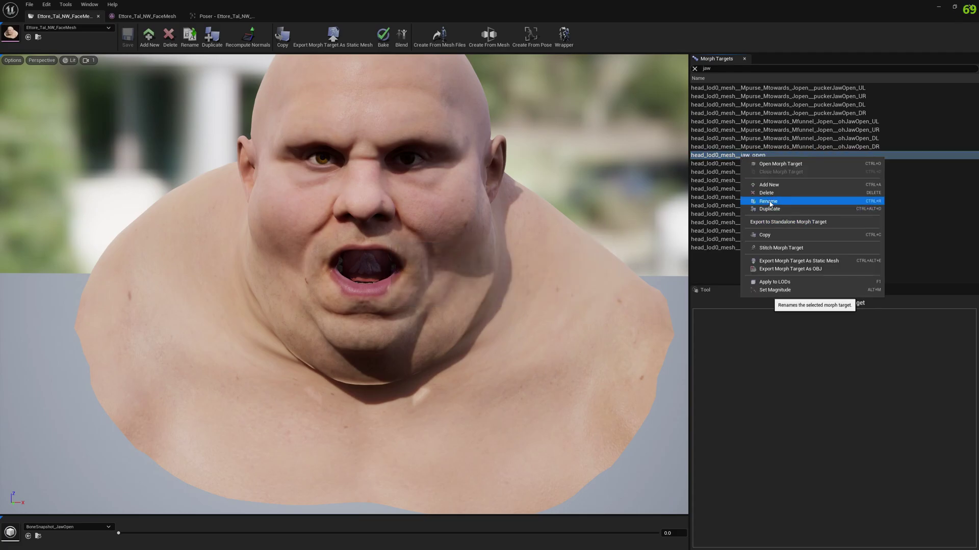
click(768, 201)
key(ctrl+a)
key(ctrl+c)
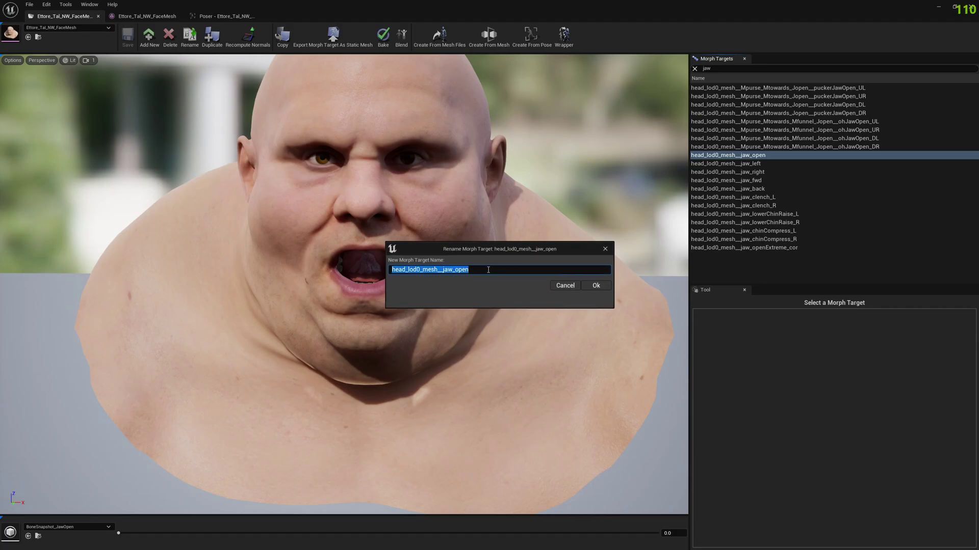
click(564, 285)
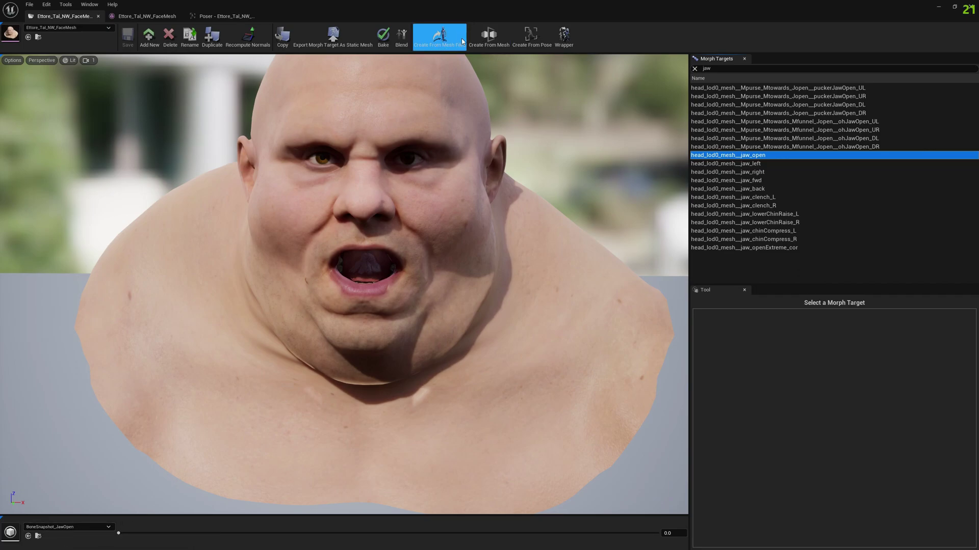
Start creating a morph target from mesh files and load jawOpen_corrective.OBJ from the Beast folder as the base file.
click(439, 36)
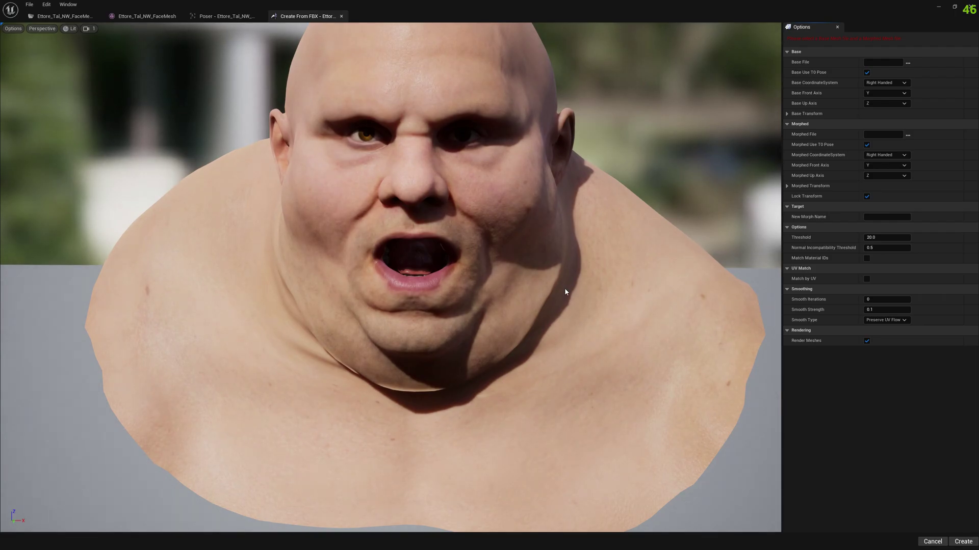
scroll(413, 192, down, 5)
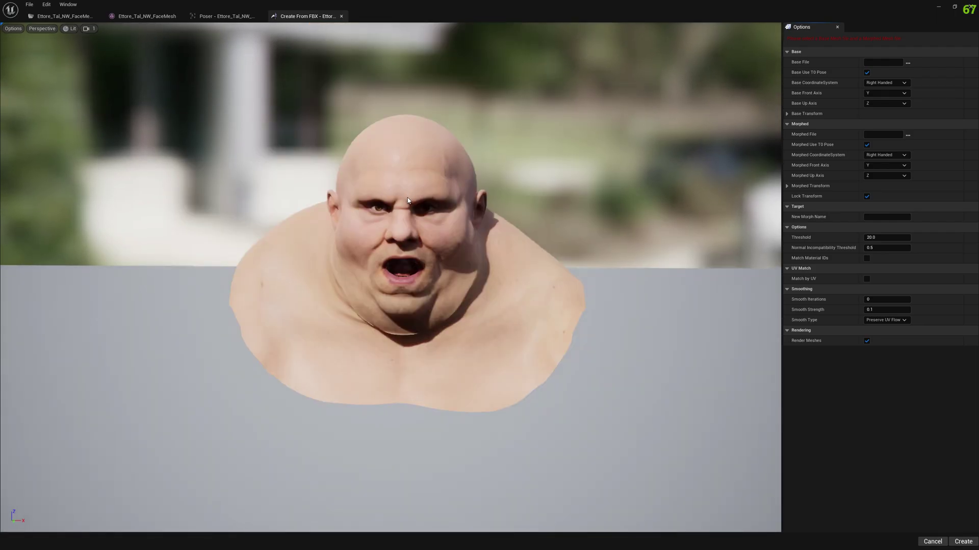
click(908, 62)
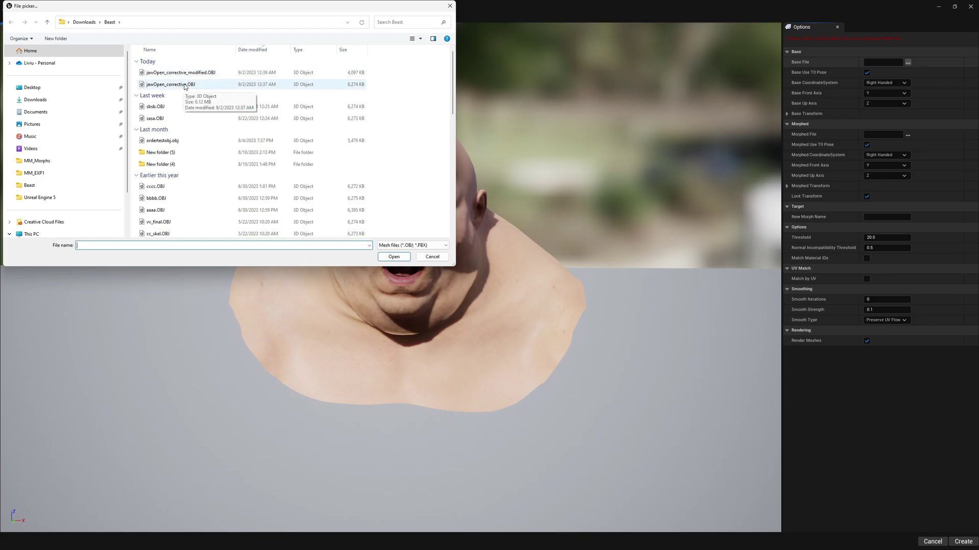
double_click(171, 85)
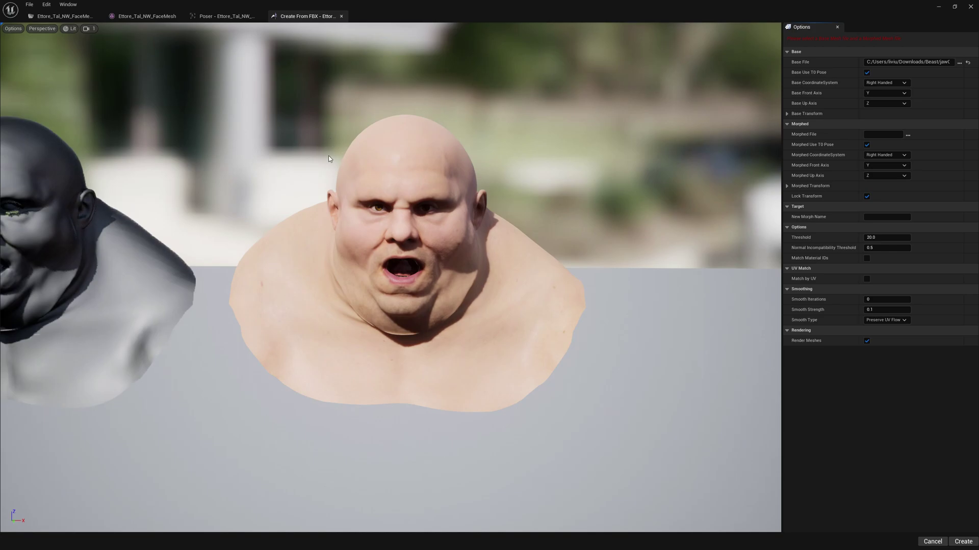
key(a)
mouse_move(329, 155)
right_down()
mouse_move(337, 178)
mouse_move(328, 157)
right_up()
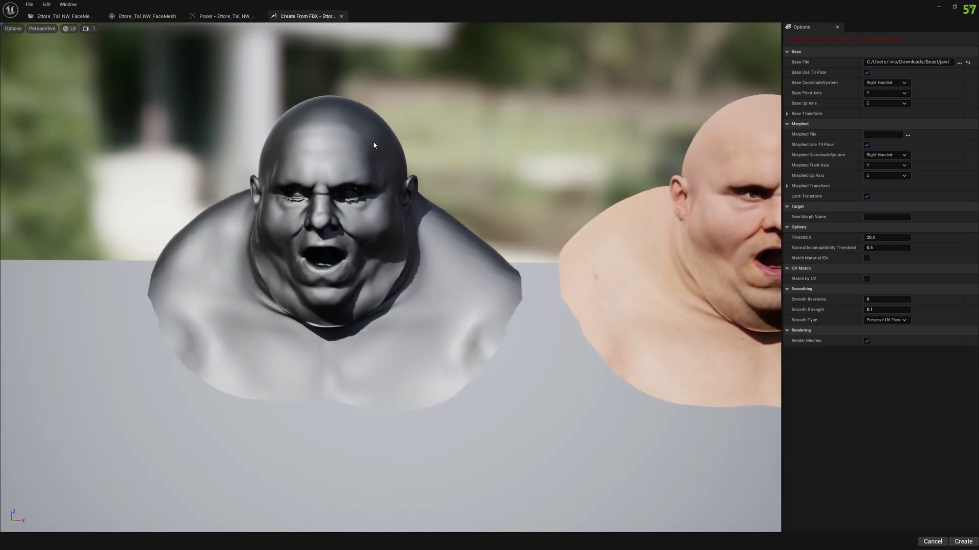
right_drag(401, 297, 526, 259)
key(w)
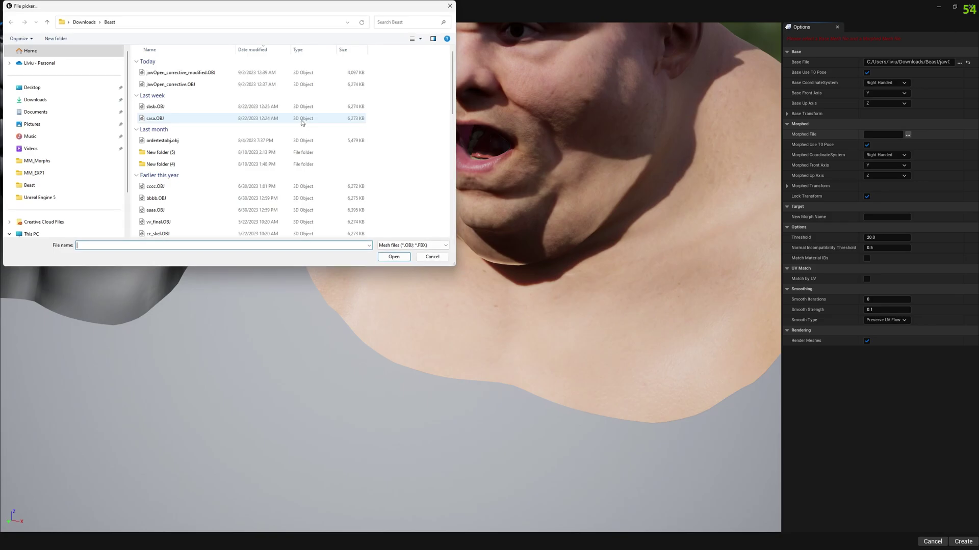
Load jawOpen_corrective_modified.OBJ as the morphed file and inspect the imported head from the side.
double_click(176, 72)
right_drag(419, 176, 295, 149)
right_drag(441, 162, 443, 161)
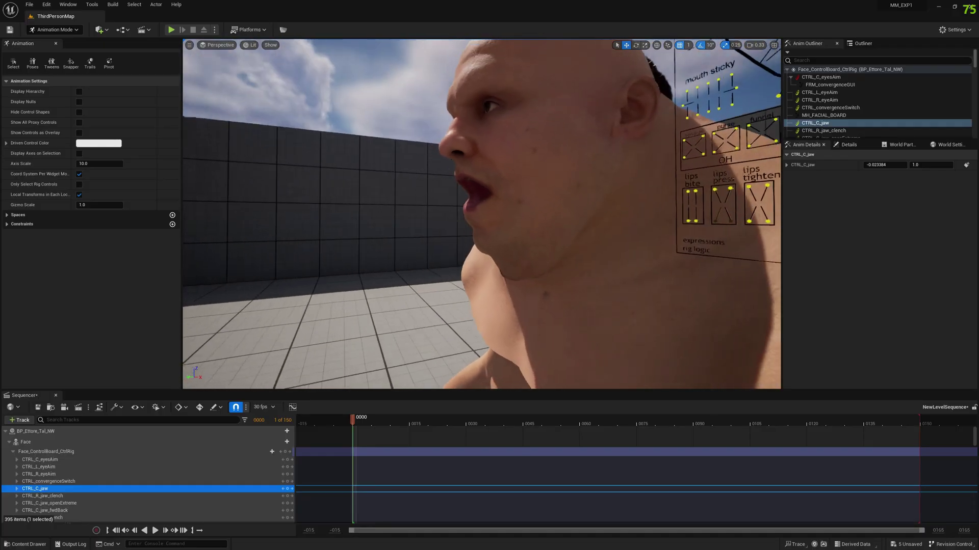
Move the CTRL_C_jaw control through its range in the level to examine how the uncorrected chin and neck deform from the side.
right_drag(482, 214, 493, 199)
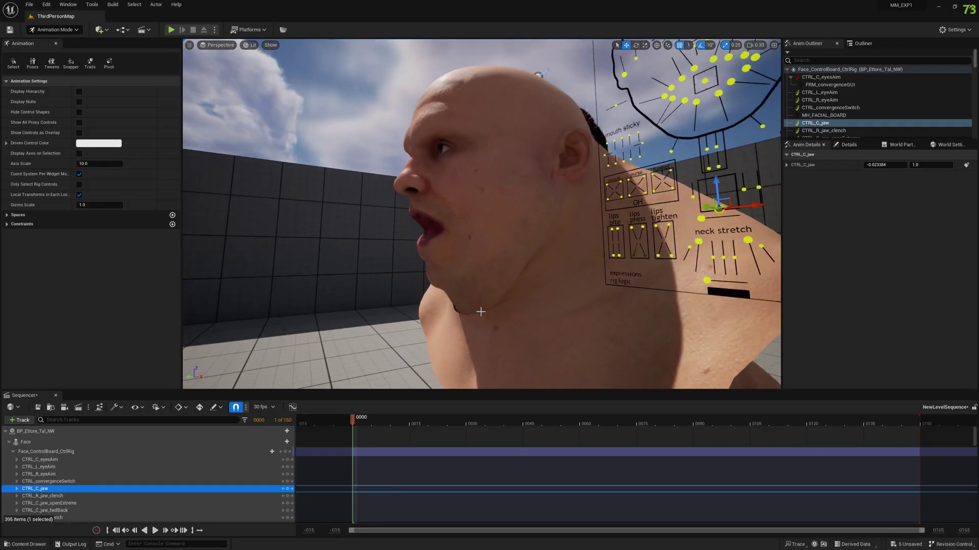
right_drag(492, 268, 476, 282)
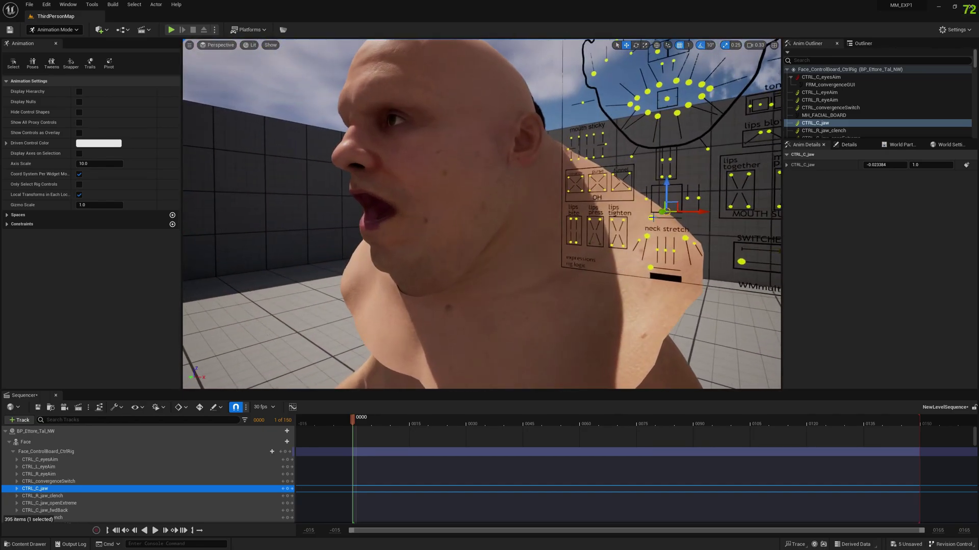
drag(670, 213, 705, 201)
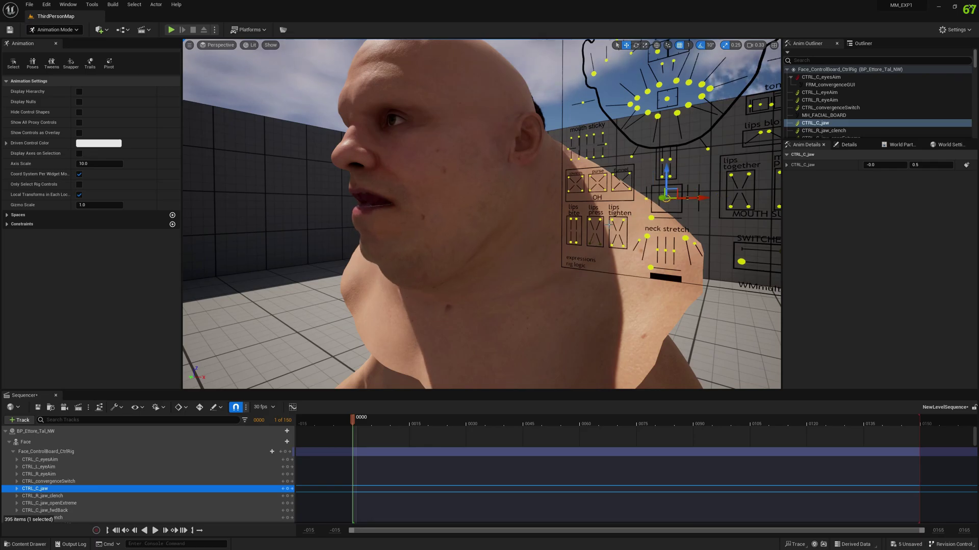
right_drag(589, 241, 530, 251)
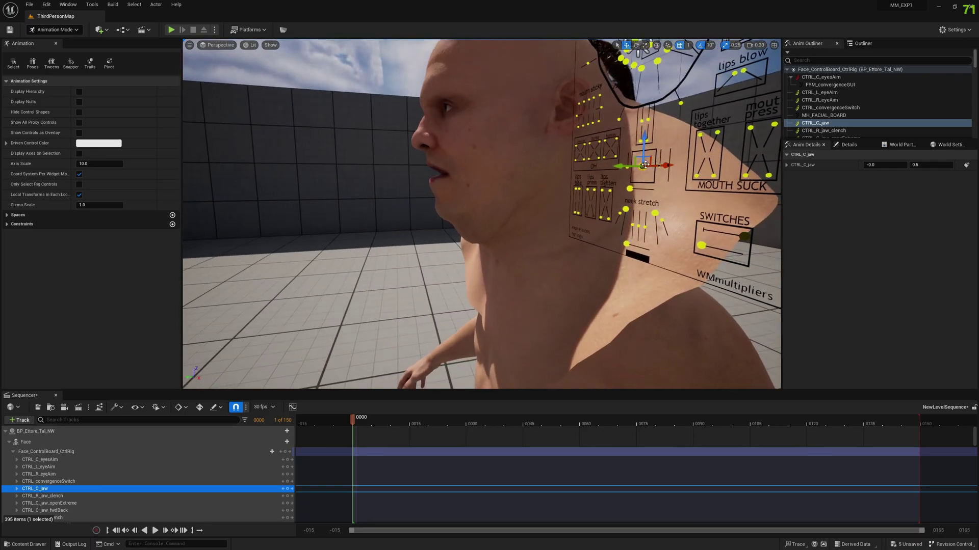
drag(639, 173, 618, 231)
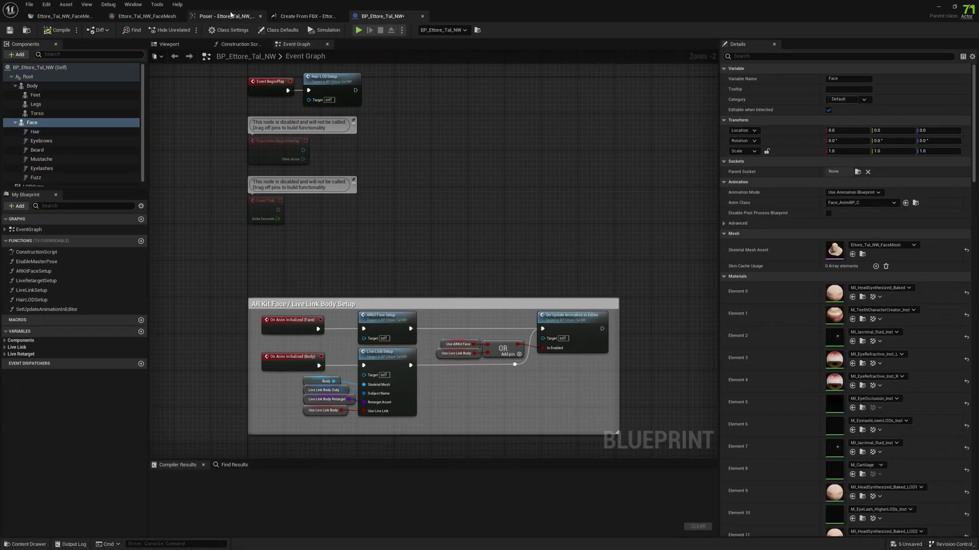
Return to the mesh-file morph creation and name the new morph head_lod0_mesh__jaw_open.
click(144, 17)
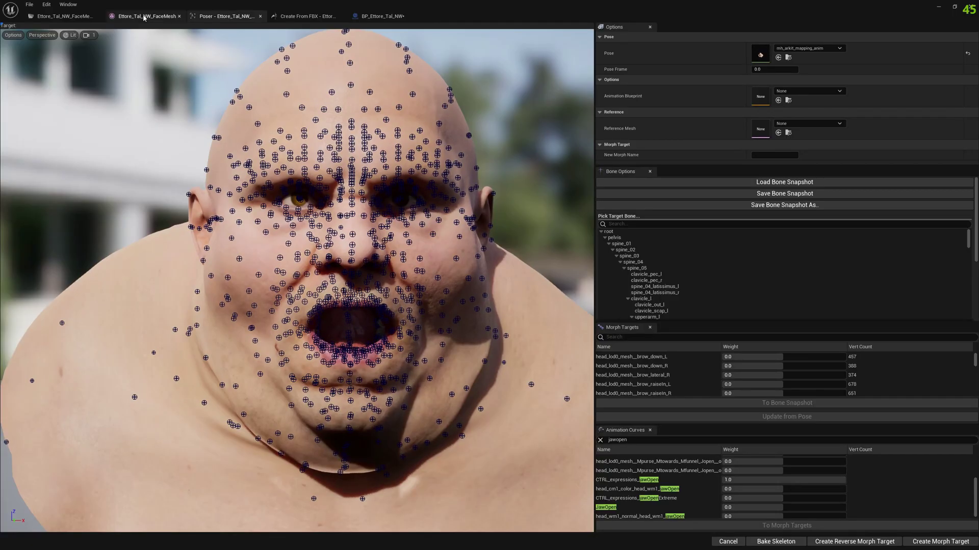
click(63, 15)
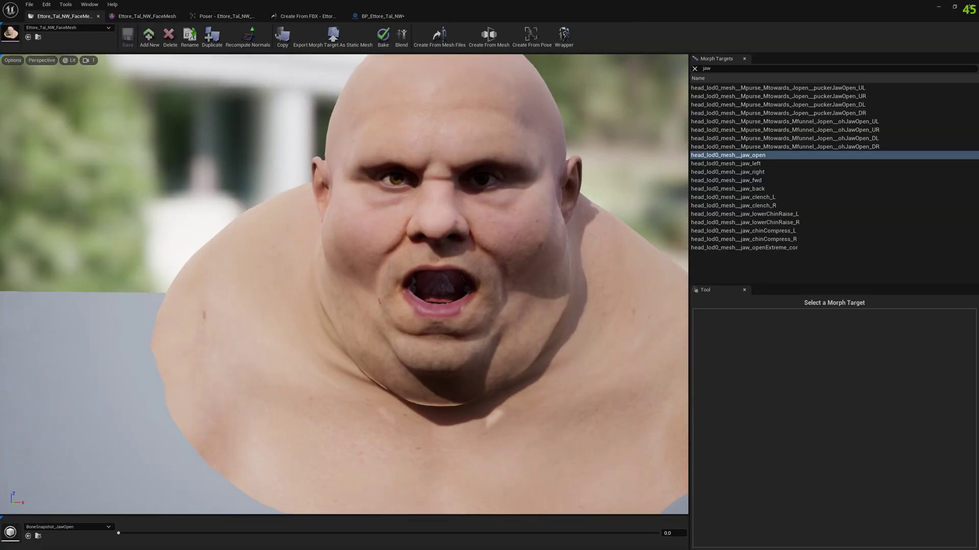
click(306, 16)
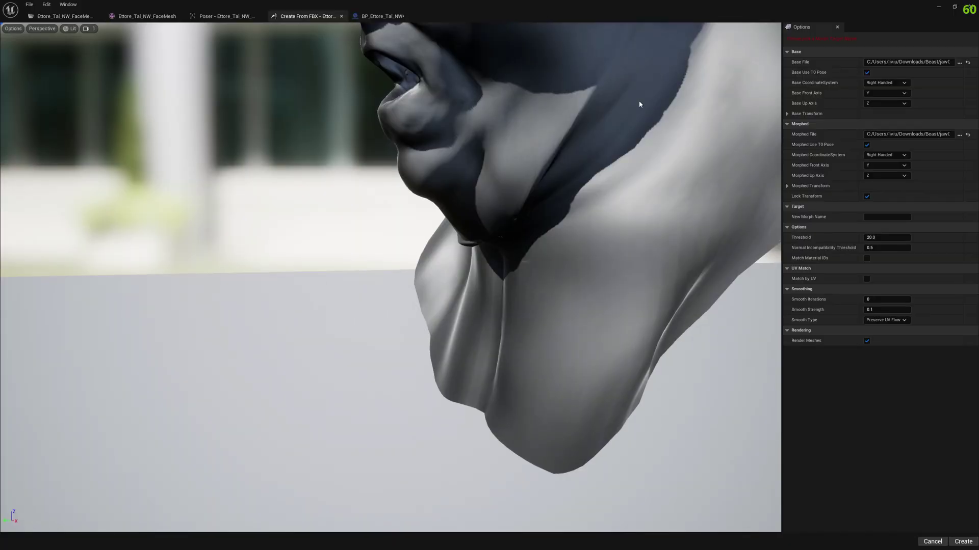
click(873, 226)
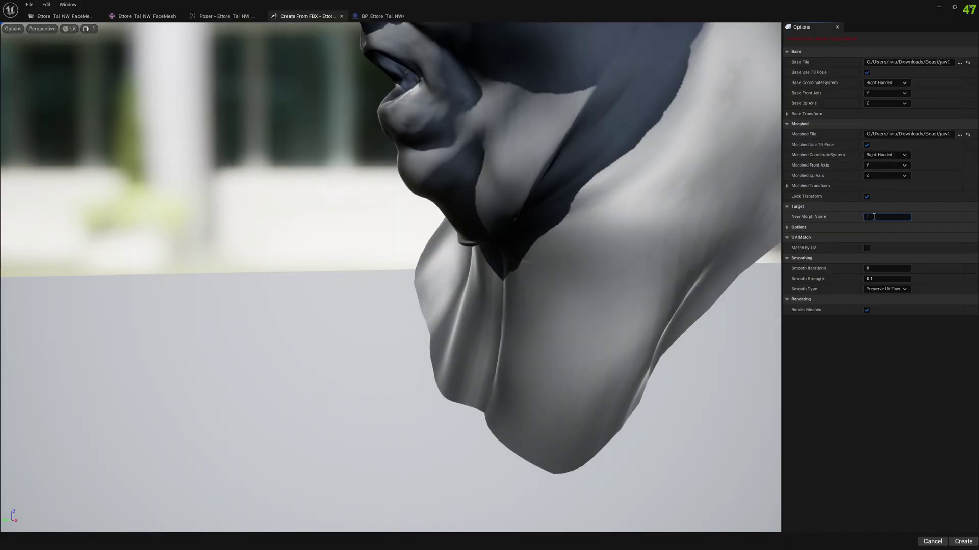
key(ctrl+v)
drag(921, 217, 851, 221)
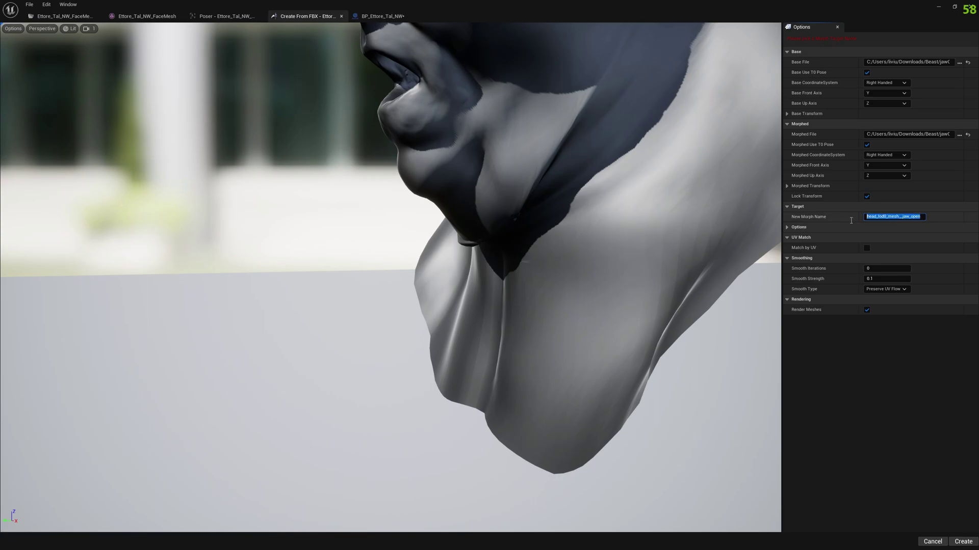
click(920, 217)
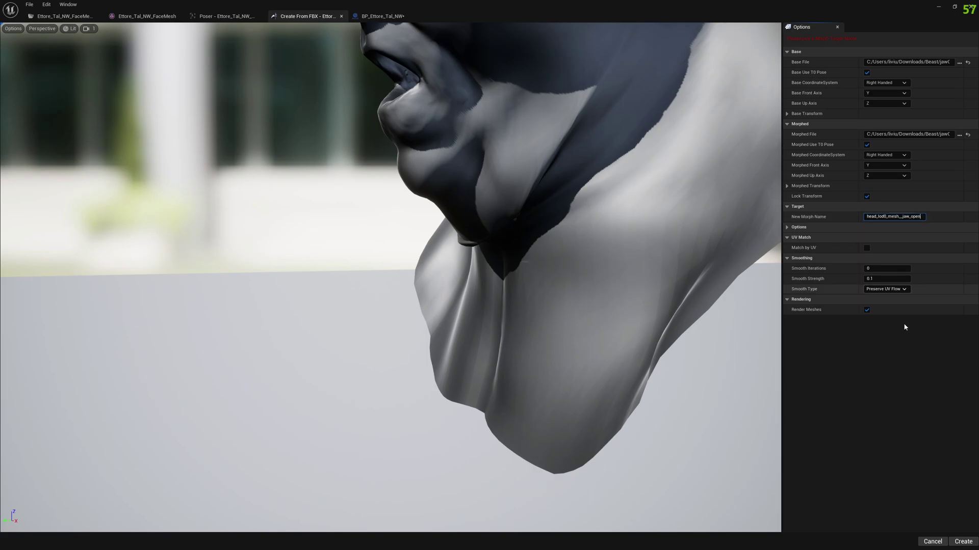
Create the morph target, overwriting the existing head_lod0_mesh__jaw_open, and go back to the level with the MetaHuman.
click(962, 542)
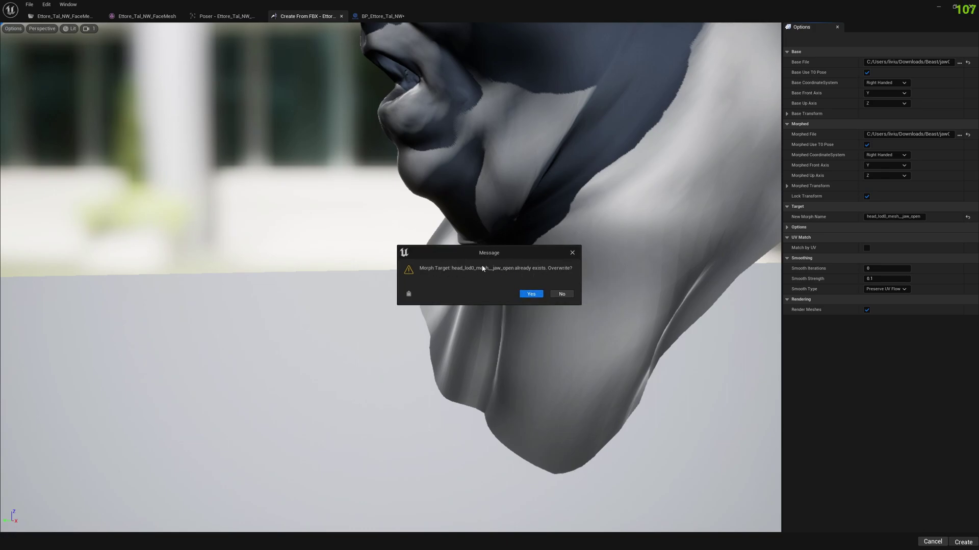
click(530, 294)
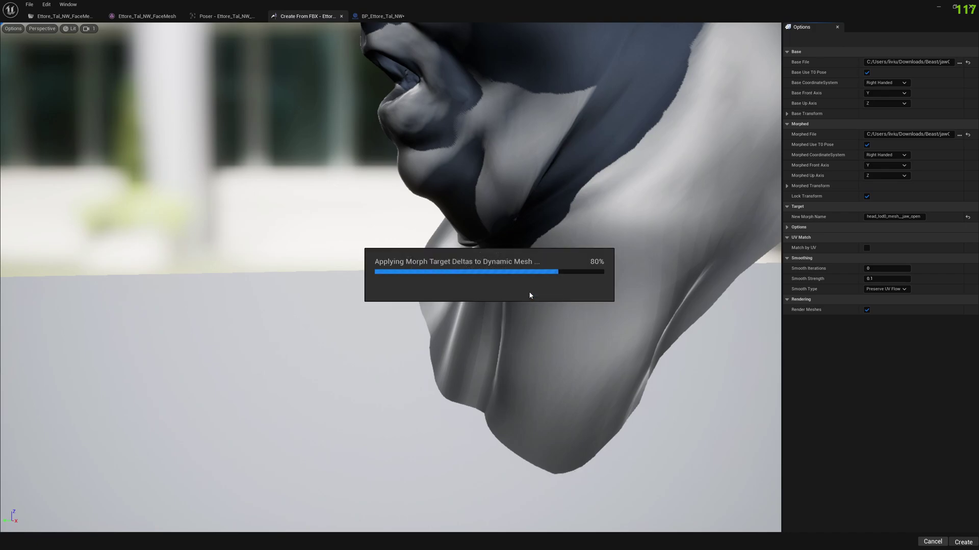
click(576, 295)
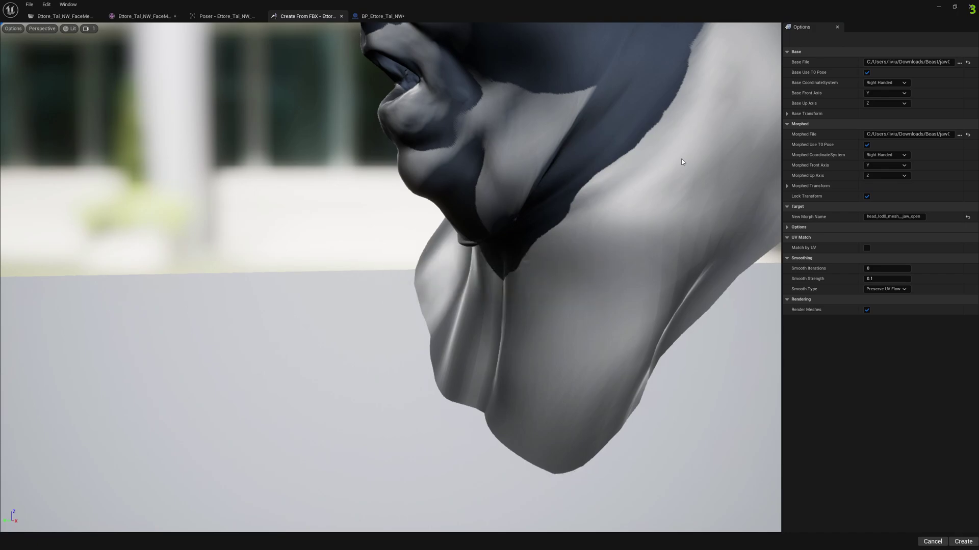
click(939, 7)
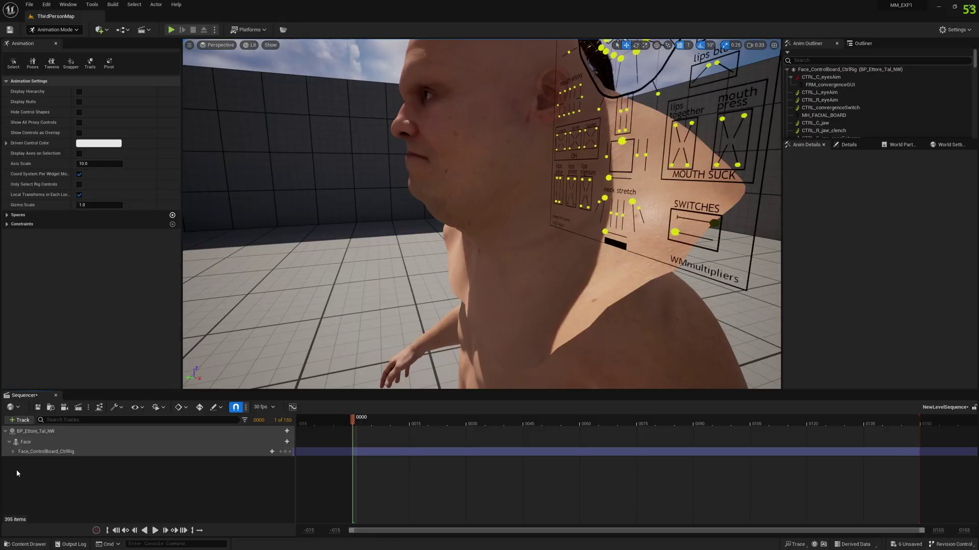
Open the MetaHuman's mouth fully by setting the CTRL_C_jaw control to 1.0 on the facial control board.
click(61, 451)
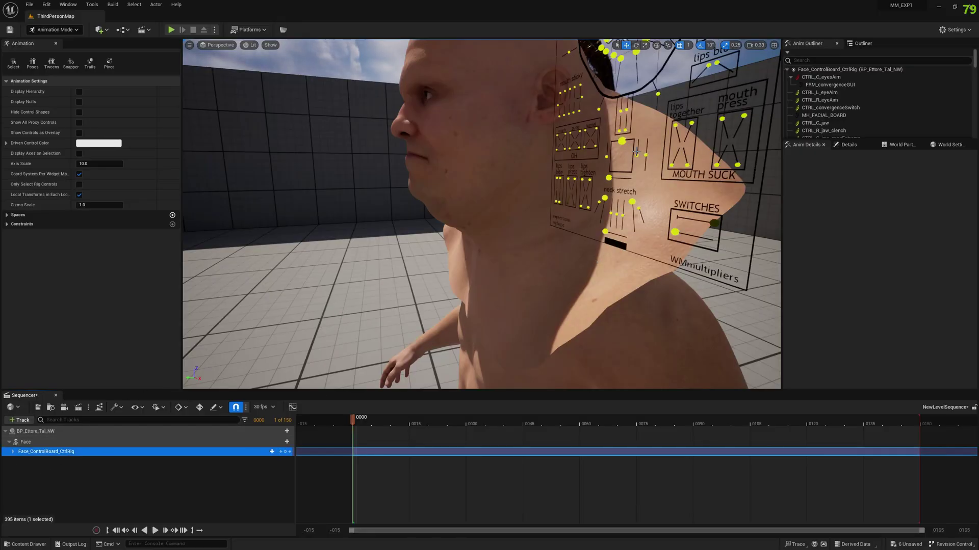
click(622, 141)
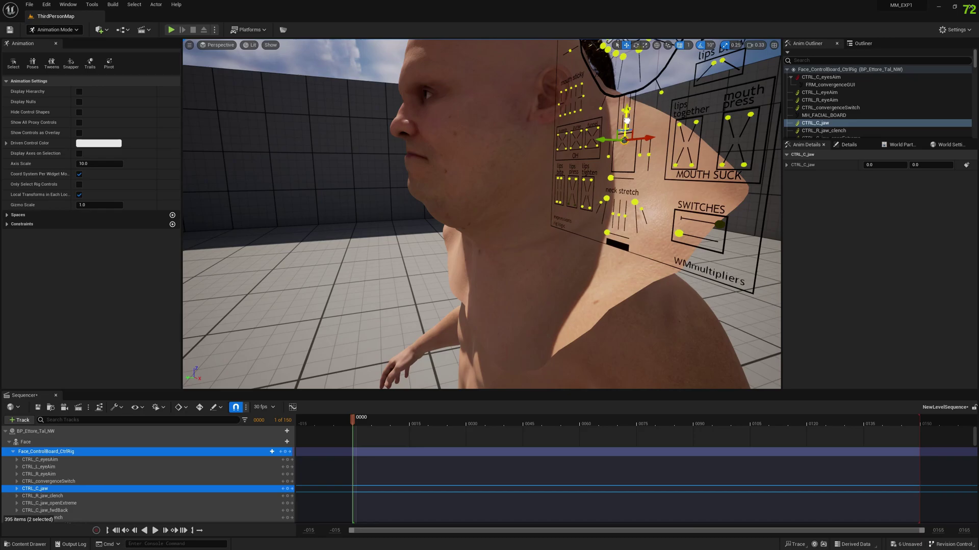
drag(627, 120, 624, 151)
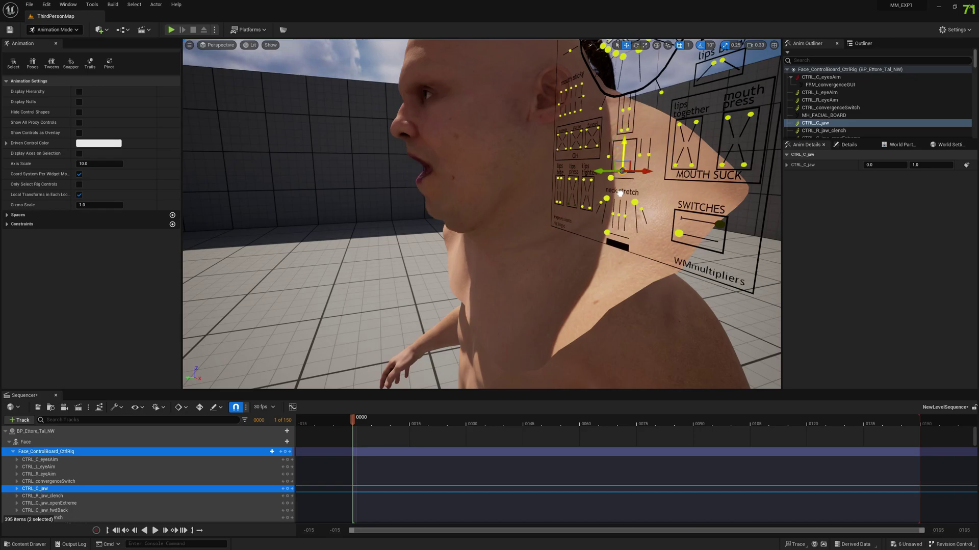
mouse_move(516, 208)
right_down()
mouse_move(458, 207)
mouse_move(517, 207)
right_up()
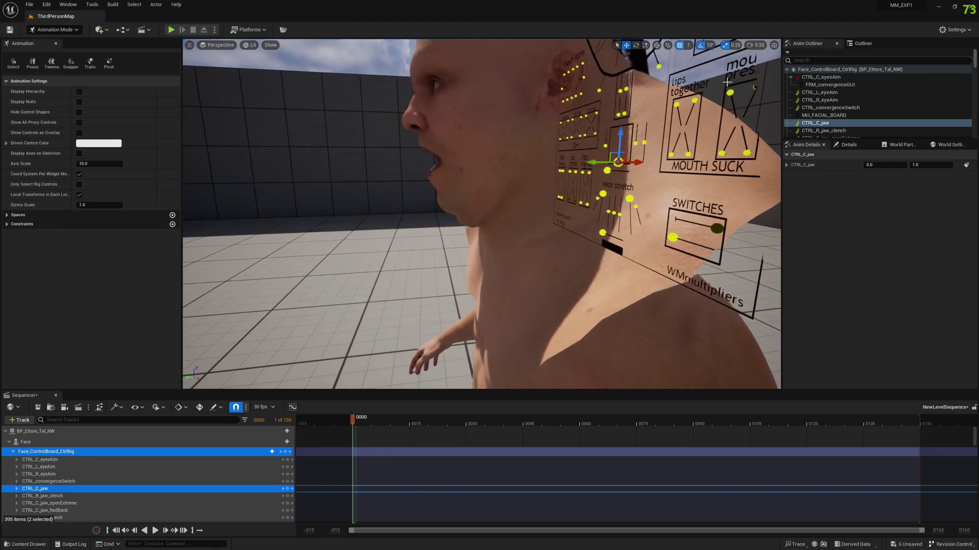
Set the viewport camera speed to 0.033 and examine the corrected jaw, double chin and neck from close up and from the side.
click(760, 46)
drag(765, 63, 757, 63)
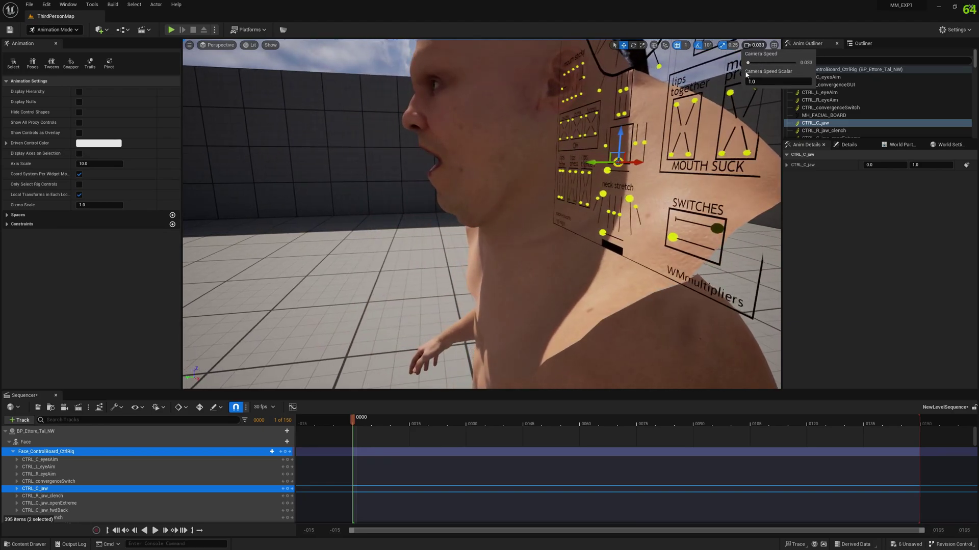
right_drag(563, 161, 596, 157)
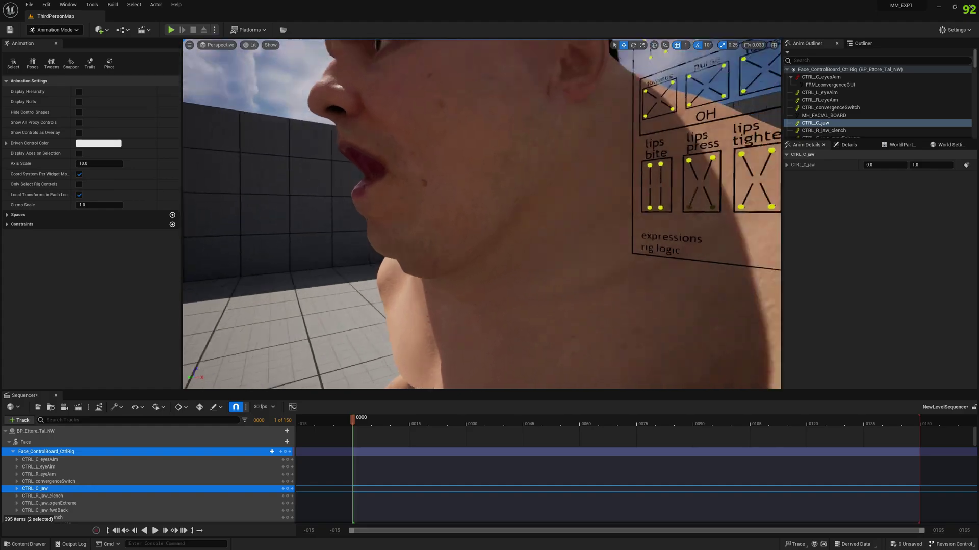
right_drag(453, 221, 453, 222)
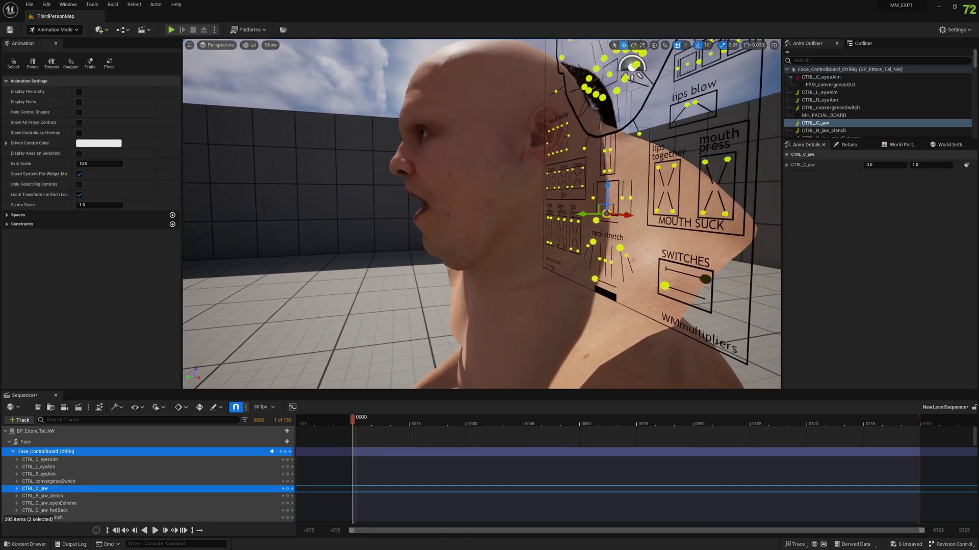